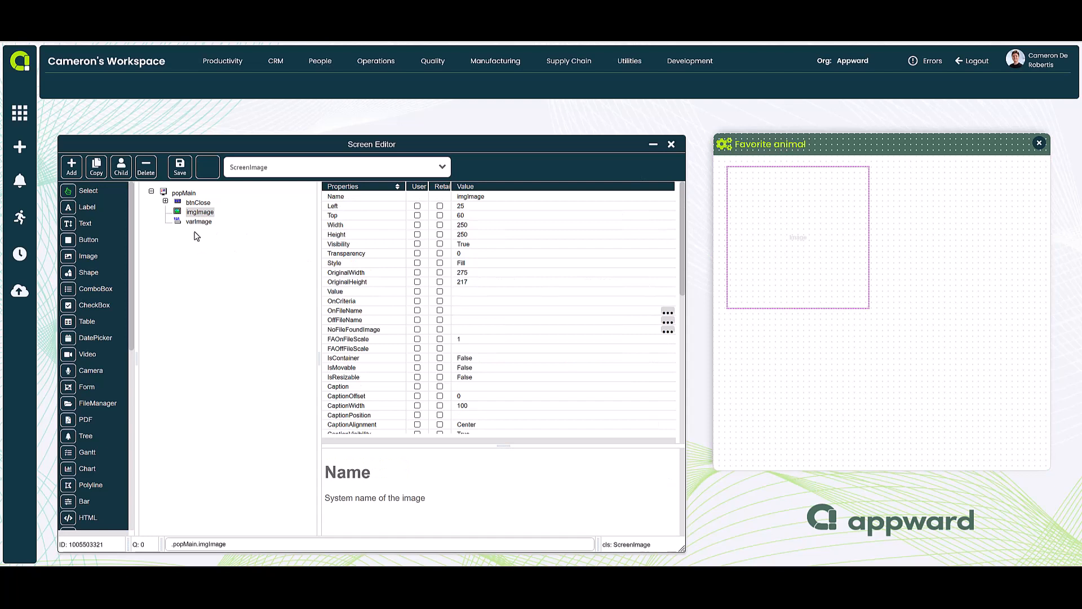
# Reposition imgImage on the Favorite animal popup at Left 55, Top 65, with a width and height of 250
pyautogui.click(199, 222)
pyautogui.click(200, 213)
pyautogui.moveTo(841, 269); pyautogui.dragTo(913, 309)
pyautogui.moveTo(816, 317); pyautogui.dragTo(806, 317)
pyautogui.moveTo(884, 329); pyautogui.dragTo(819, 287)
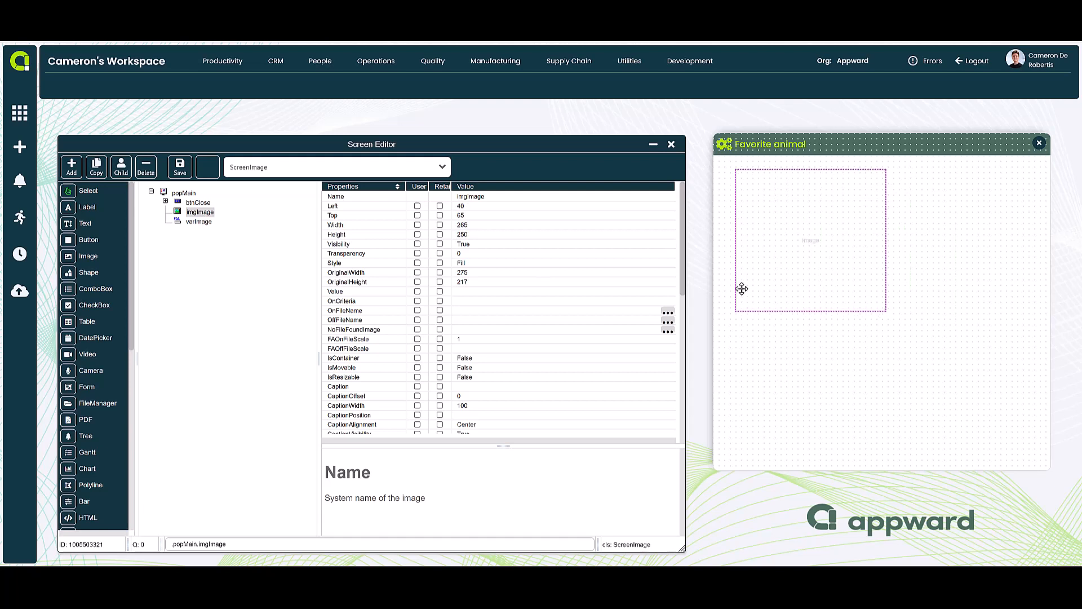
pyautogui.moveTo(735, 289)
pyautogui.mouseDown()
pyautogui.moveTo(754, 292)
pyautogui.moveTo(743, 291)
pyautogui.mouseUp()
# Set imgImage's OnFileName to Leapard.png from the Public\Images\Animals folder
pyautogui.click(532, 301)
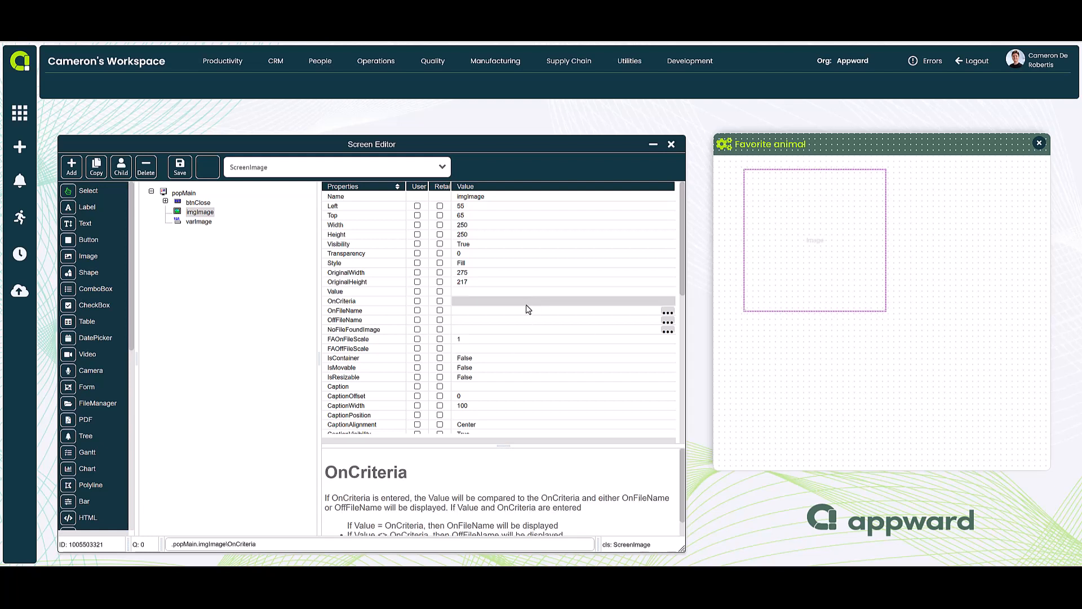
pyautogui.click(489, 310)
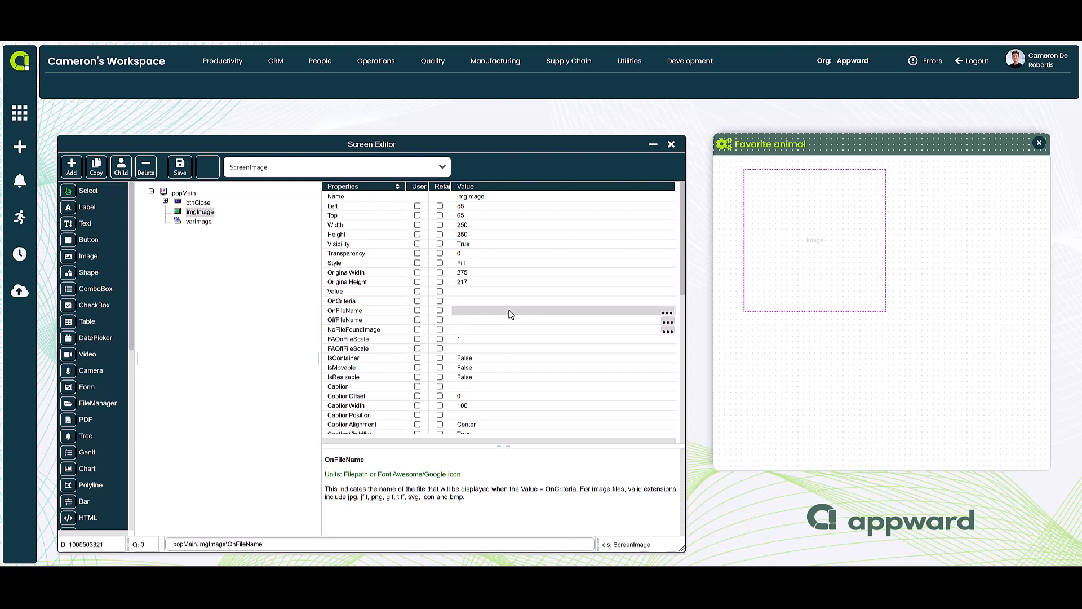
pyautogui.click(668, 311)
pyautogui.doubleClick(592, 242)
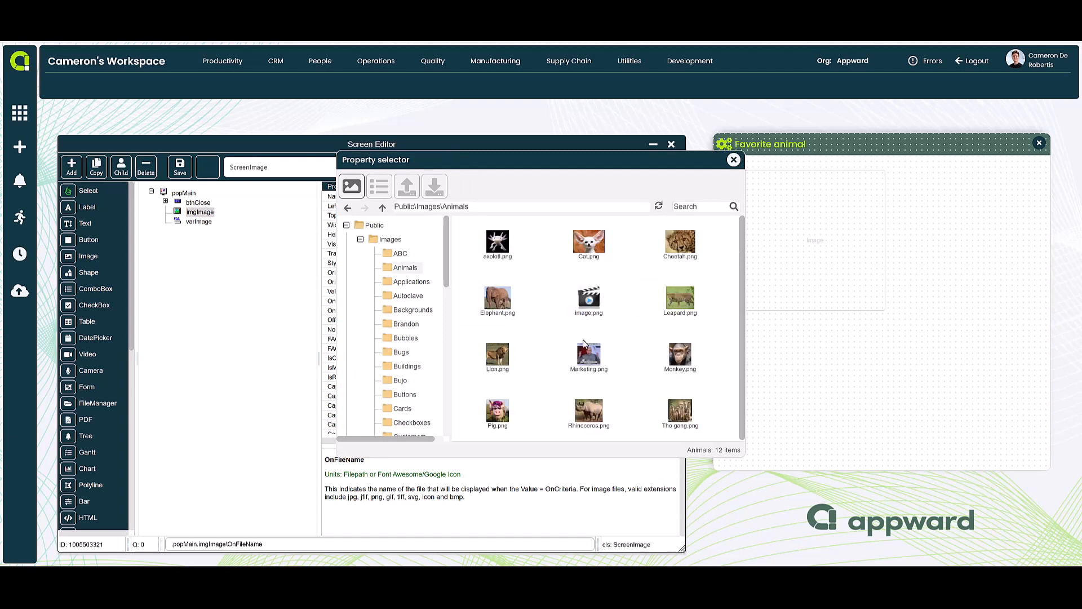
pyautogui.doubleClick(678, 297)
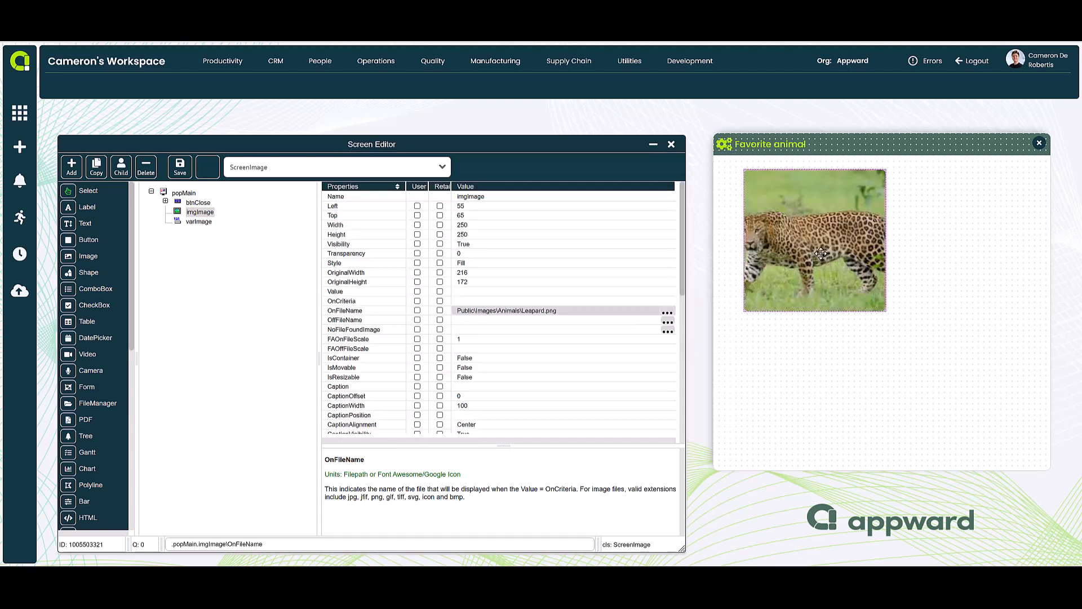
# Save the popup, view it outside the Screen Editor, and reopen it for editing
pyautogui.click(190, 169)
pyautogui.click(671, 145)
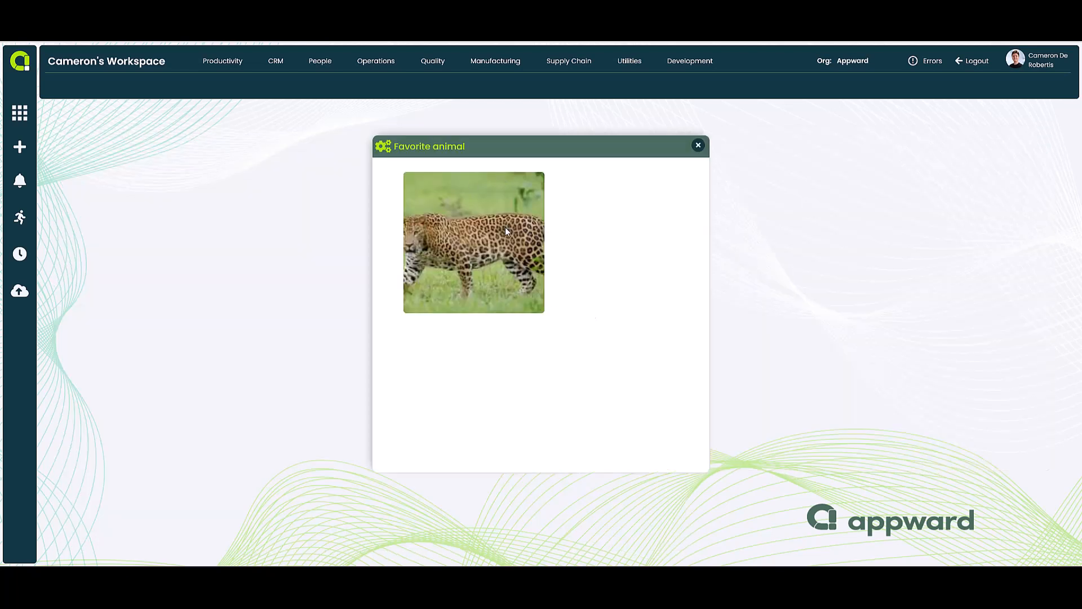
pyautogui.rightClick(609, 215)
pyautogui.click(629, 271)
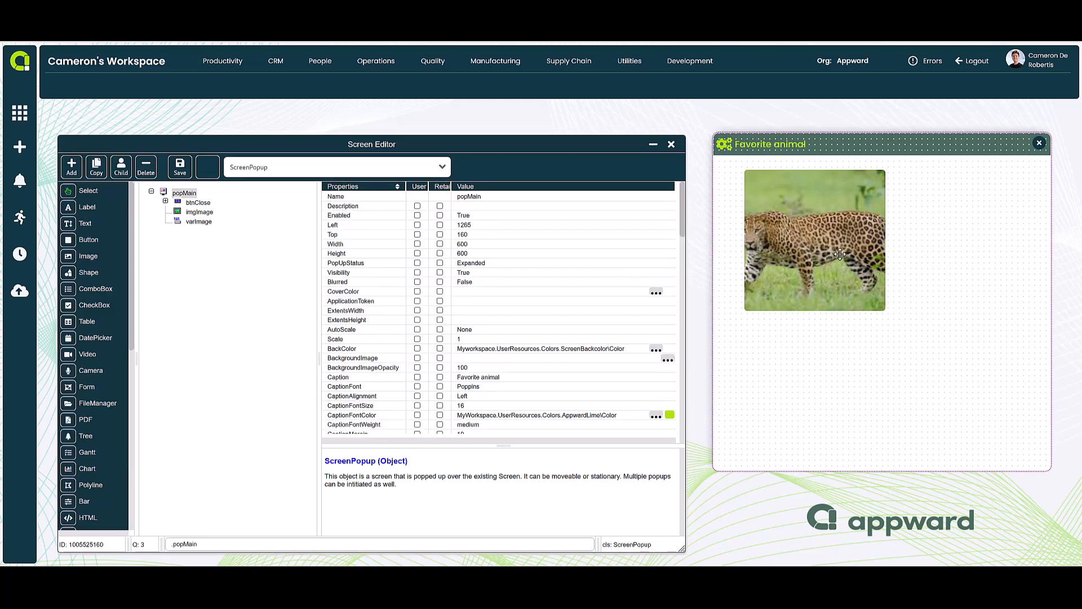
# Set imgImage's OnFileName to MyParent.varImage\Value so that it references the variable
pyautogui.click(839, 254)
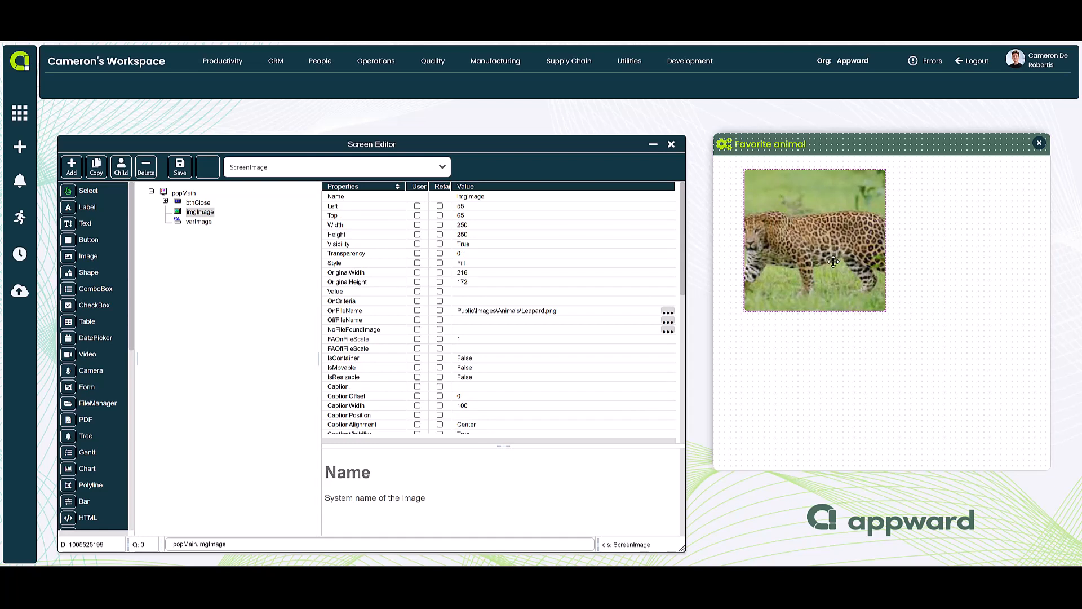
pyautogui.click(516, 265)
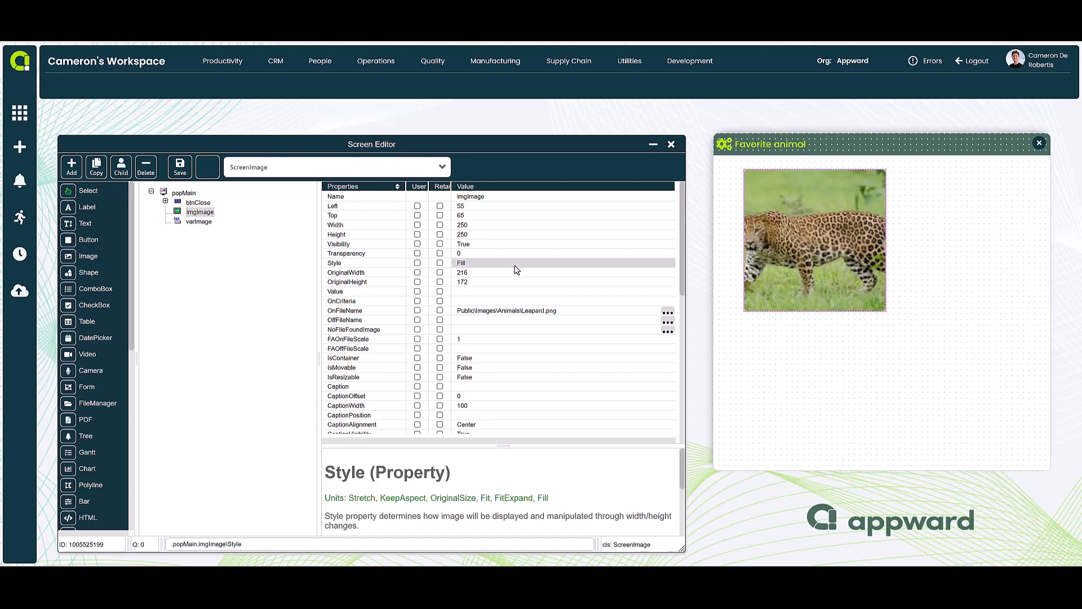
pyautogui.click(203, 223)
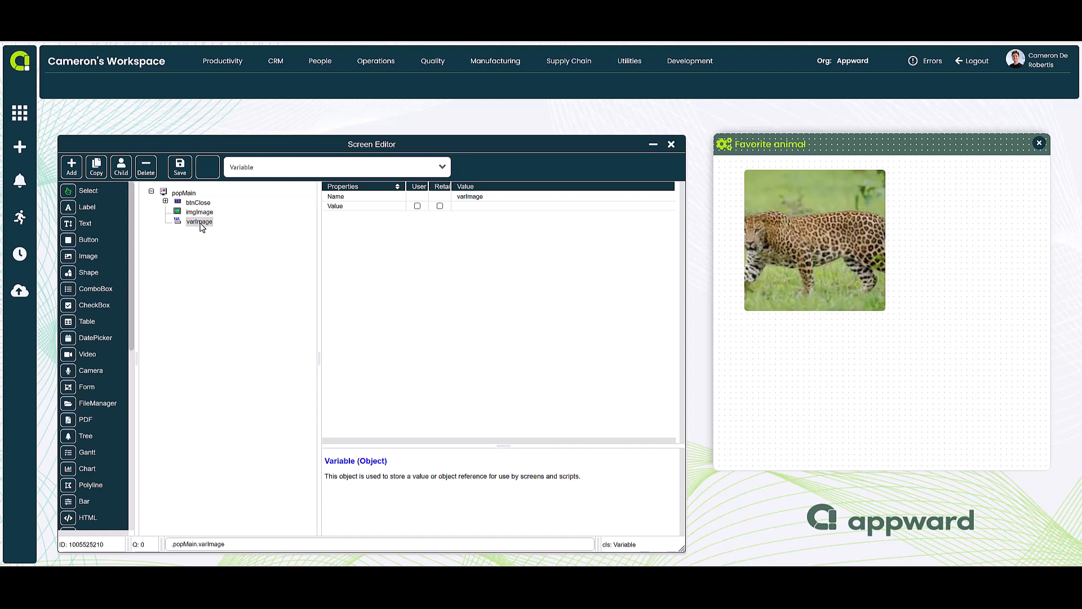
pyautogui.click(200, 213)
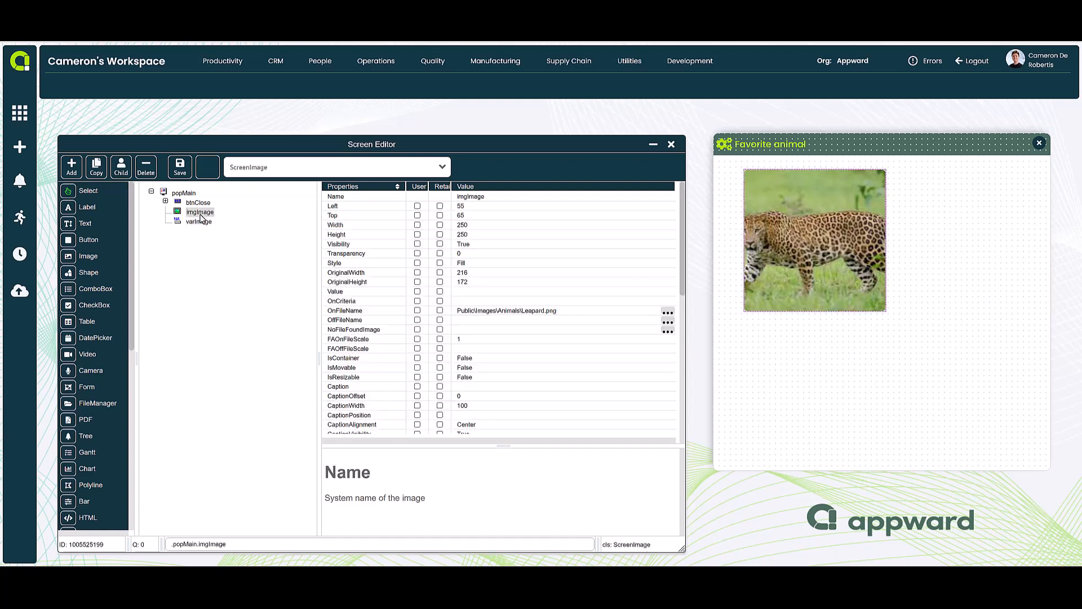
pyautogui.click(472, 310)
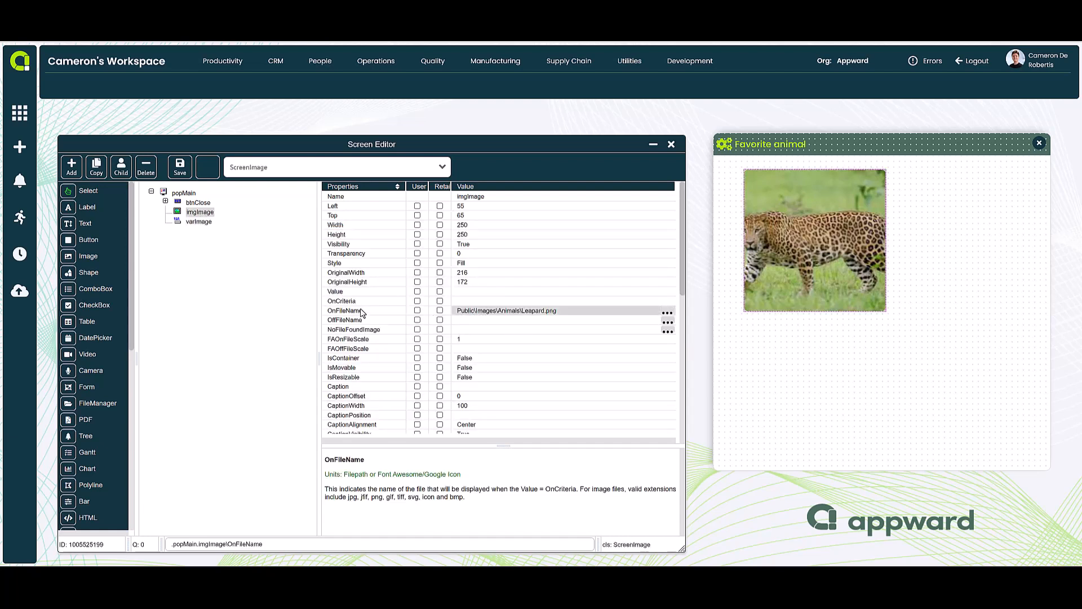
pyautogui.click(487, 311)
pyautogui.write('MyParent\\varImage\\Value')
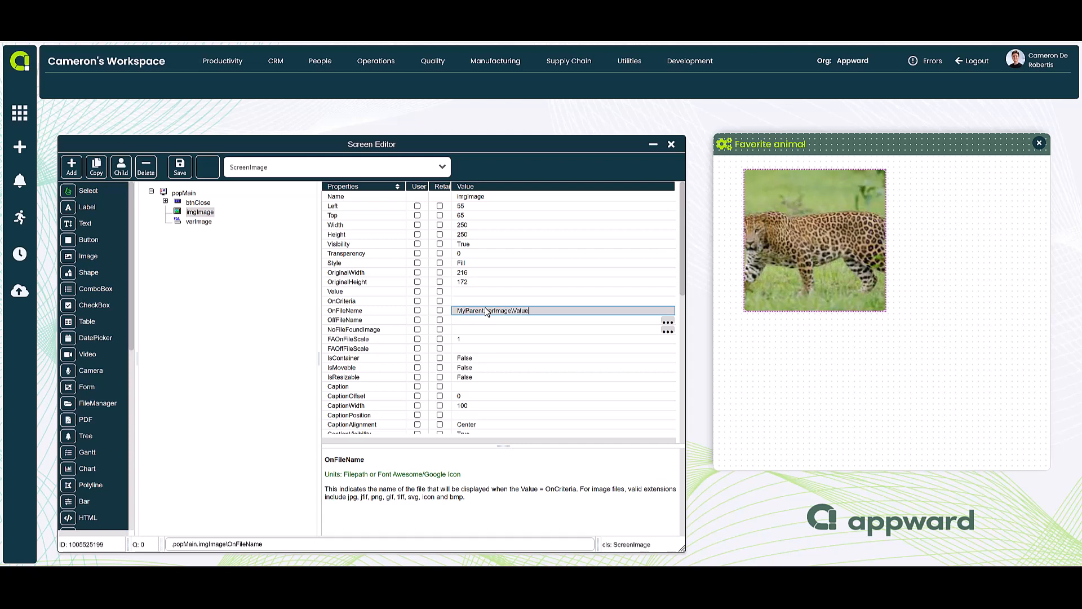
pyautogui.press('Return')
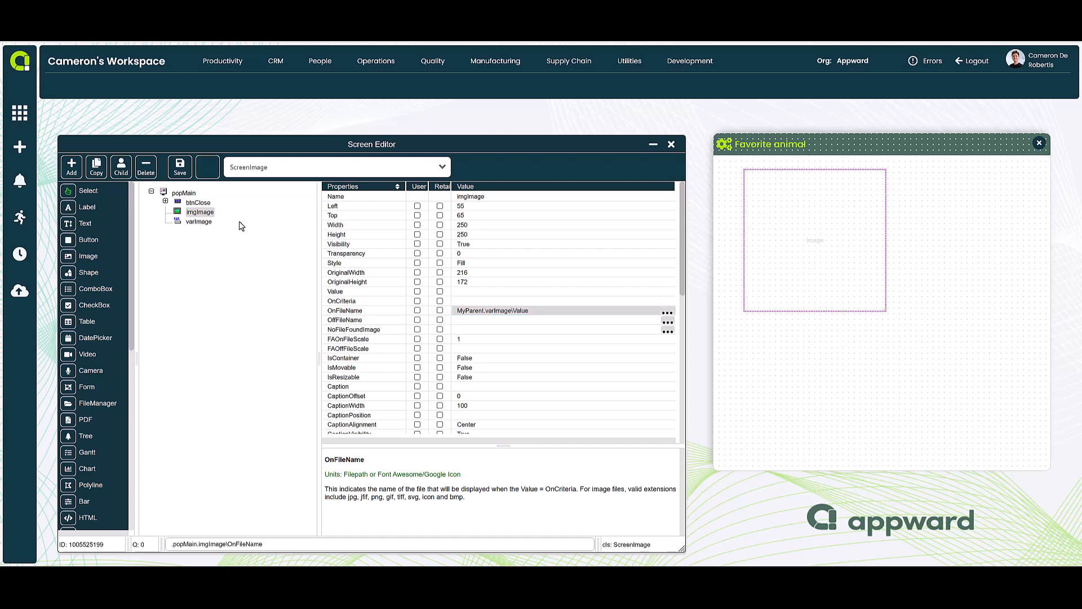
pyautogui.click(200, 222)
pyautogui.click(200, 212)
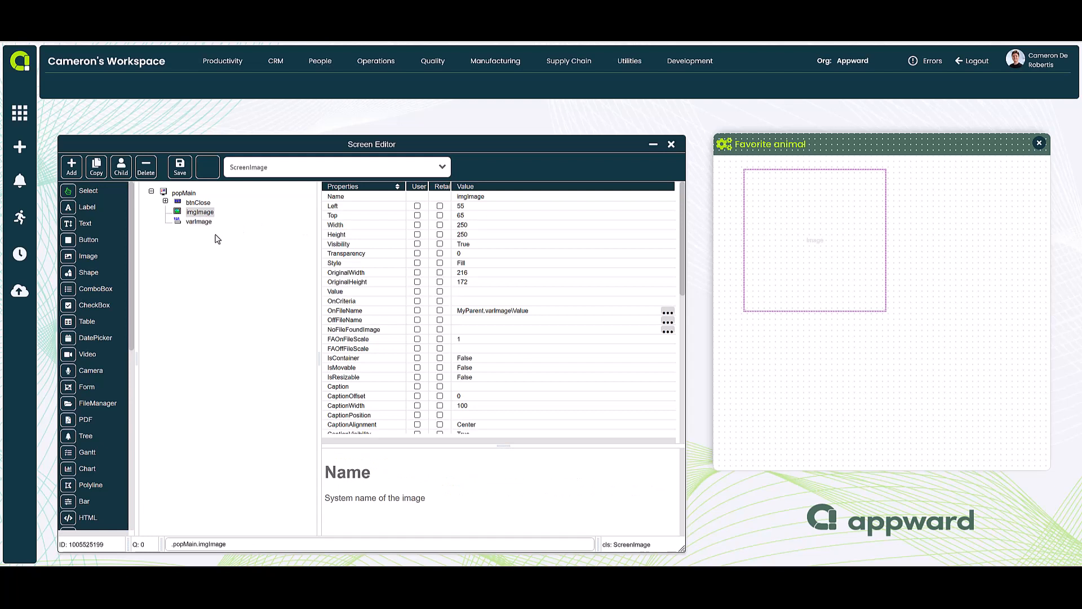
# Add a checkbox beside the image on the popup and duplicate its Select option
pyautogui.click(68, 305)
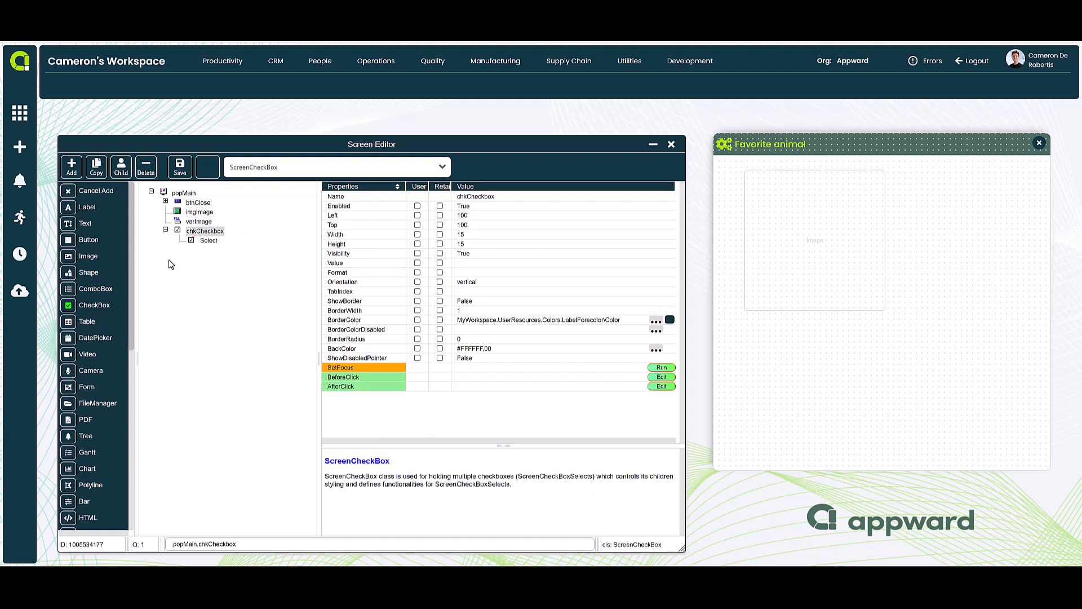
pyautogui.click(922, 180)
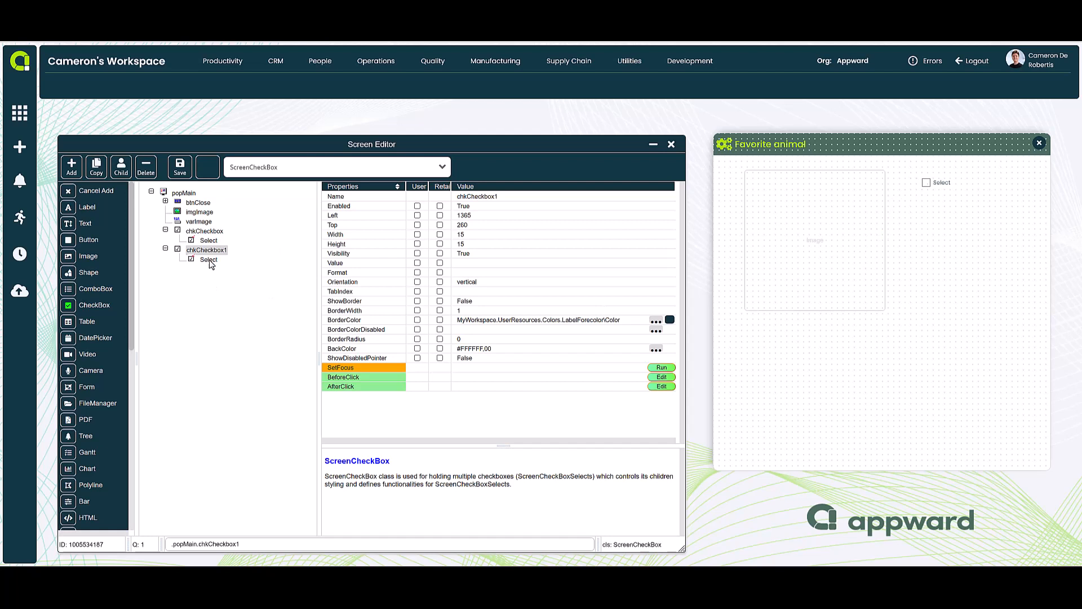
pyautogui.press('Escape')
pyautogui.click(220, 243)
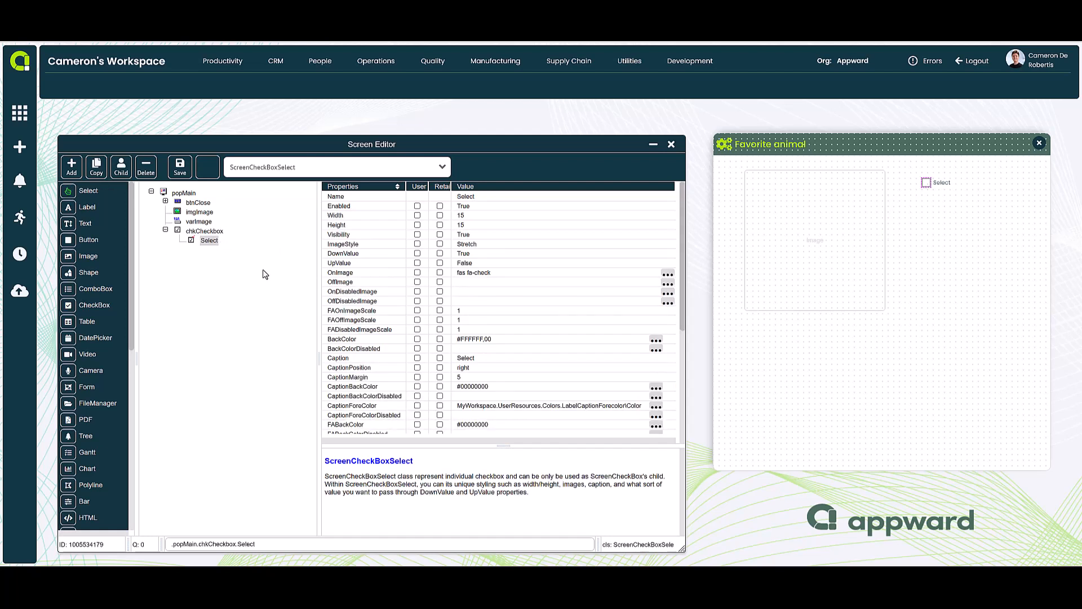
pyautogui.hotkey('ctrl', 'c')
pyautogui.hotkey('ctrl', 'v')
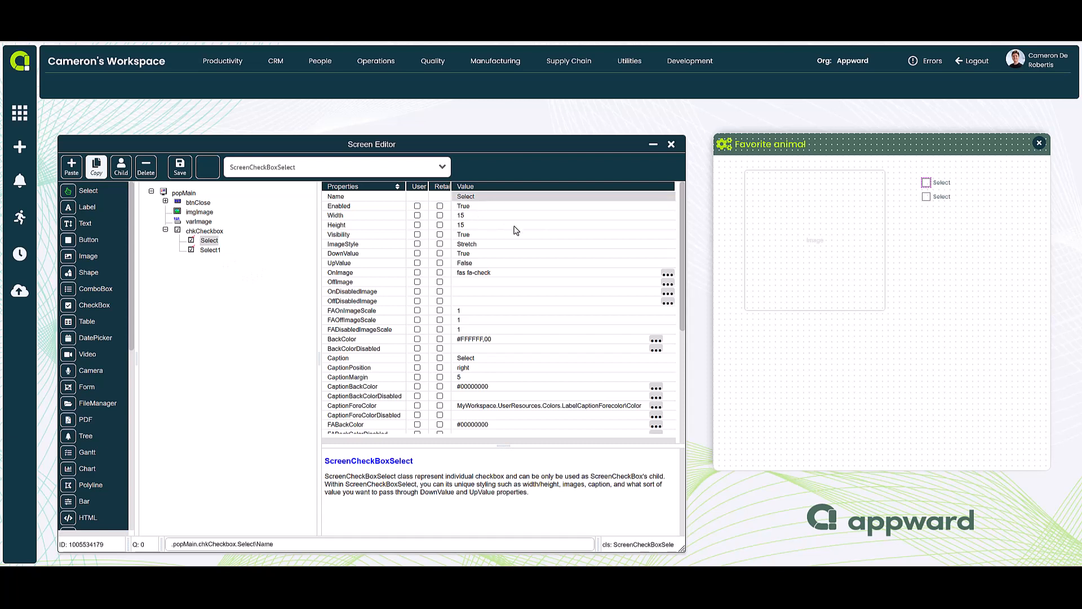
# Set both the name and the caption of the first checkbox option to Dog
pyautogui.click(471, 197)
pyautogui.write('Dog')
pyautogui.press('Return')
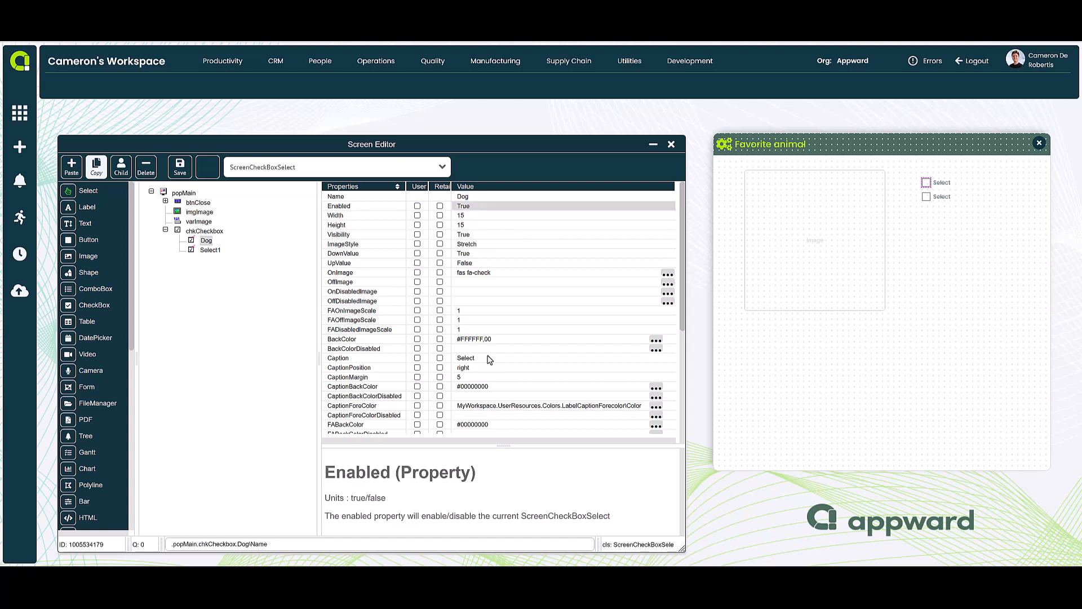
pyautogui.click(485, 358)
pyautogui.write('Do')
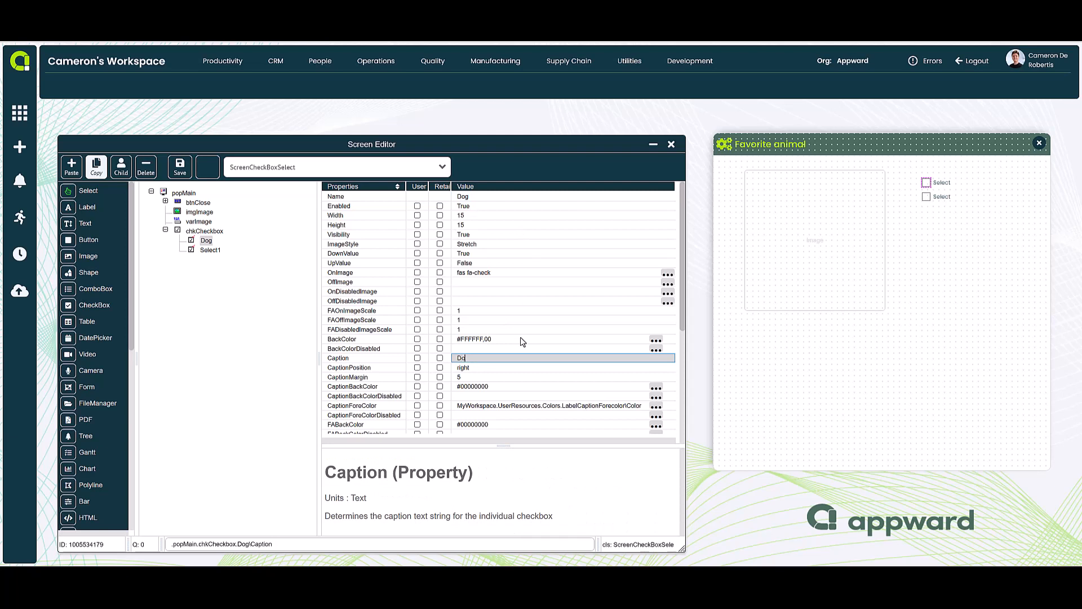
pyautogui.write('g')
pyautogui.press('Return')
# Set both the name and the caption of the second checkbox option to Cat
pyautogui.click(214, 251)
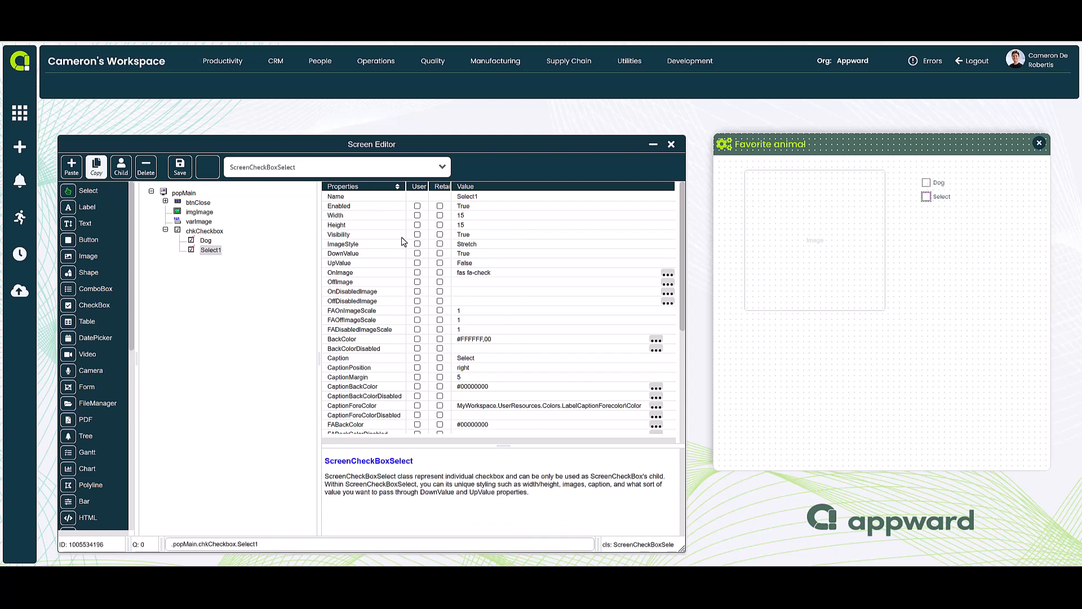
pyautogui.click(466, 197)
pyautogui.write('Cat')
pyautogui.press('Return')
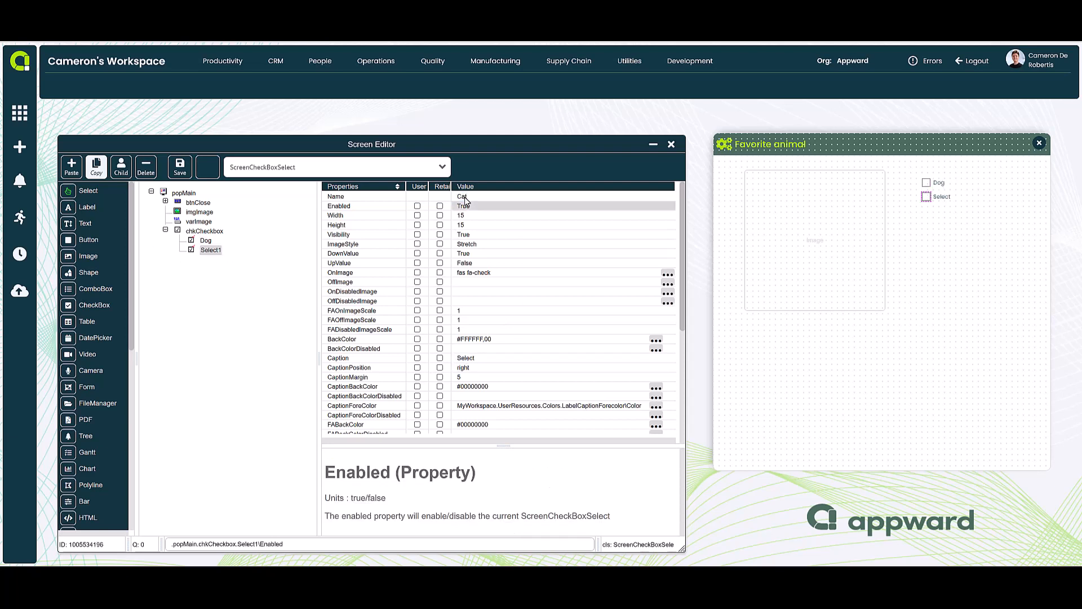
pyautogui.click(490, 359)
pyautogui.write('Cat')
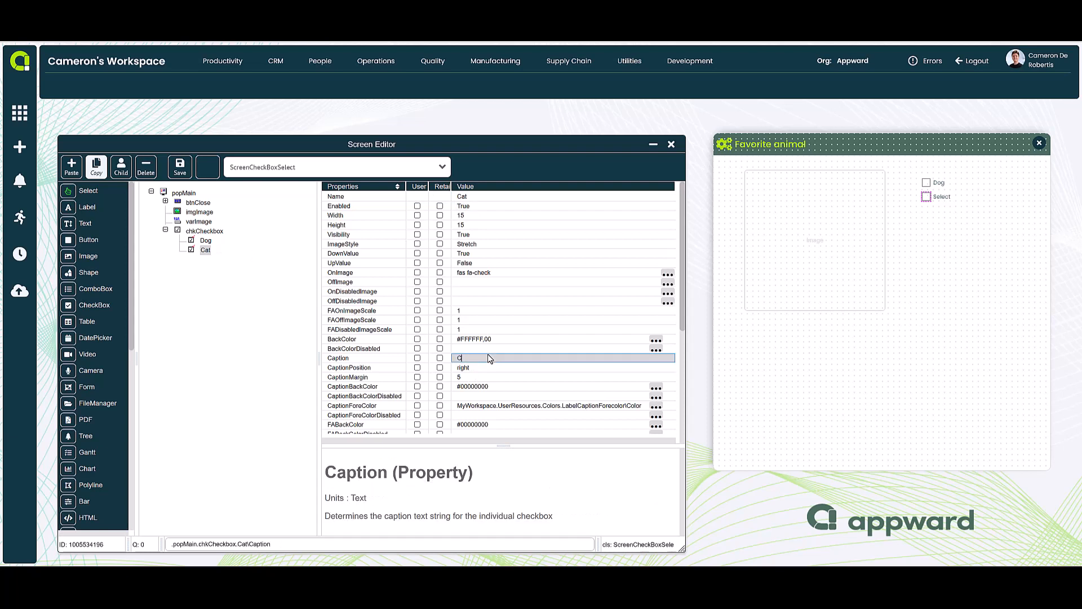
pyautogui.press('Return')
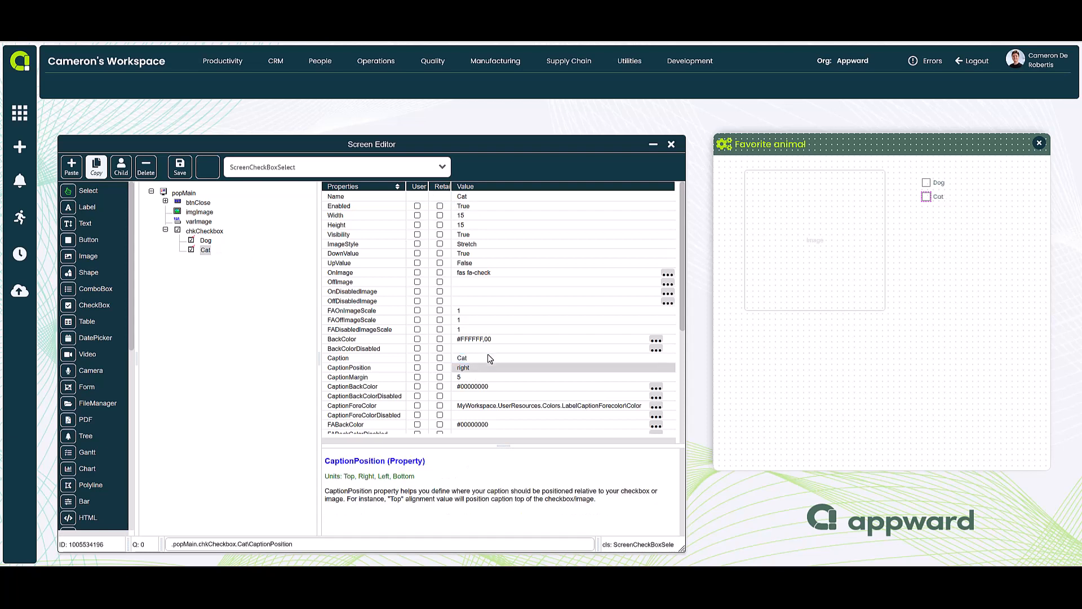
# Clear the DownValue and UpValue properties of the Dog checkbox option
pyautogui.click(206, 241)
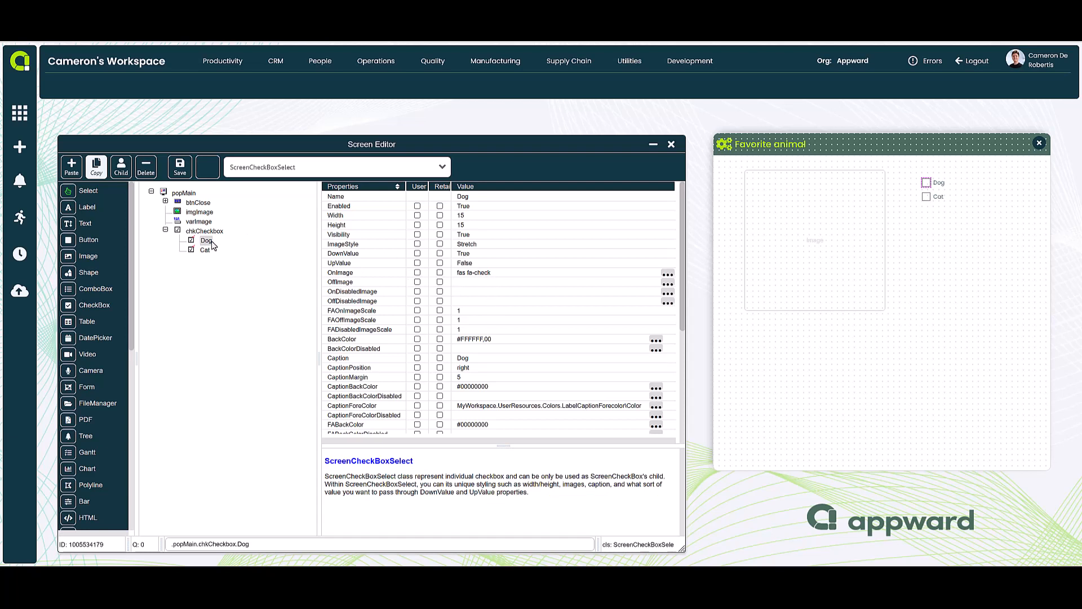
pyautogui.click(470, 257)
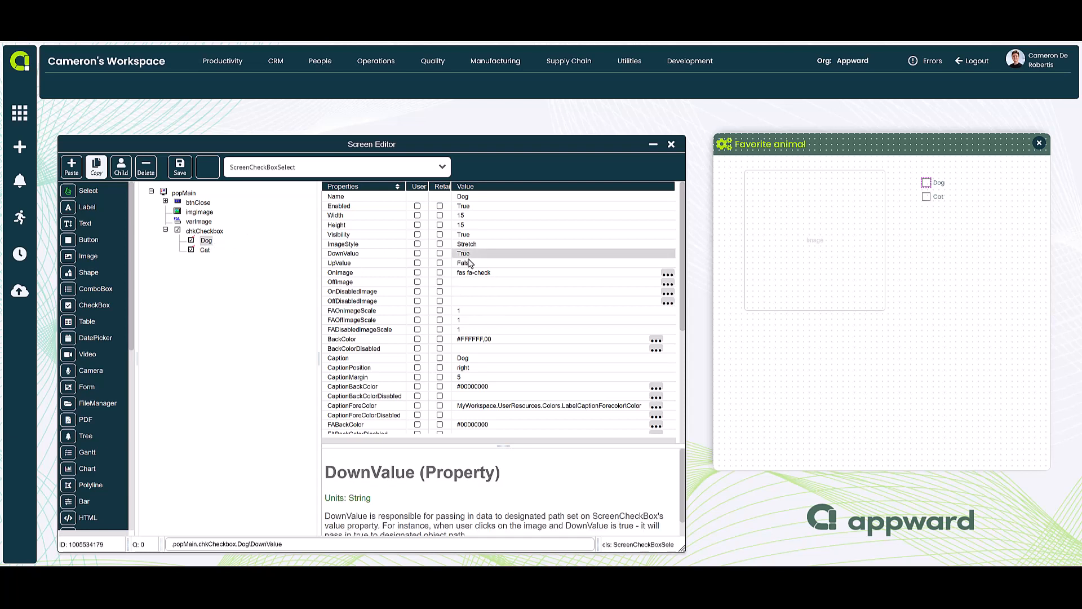
pyautogui.click(467, 263)
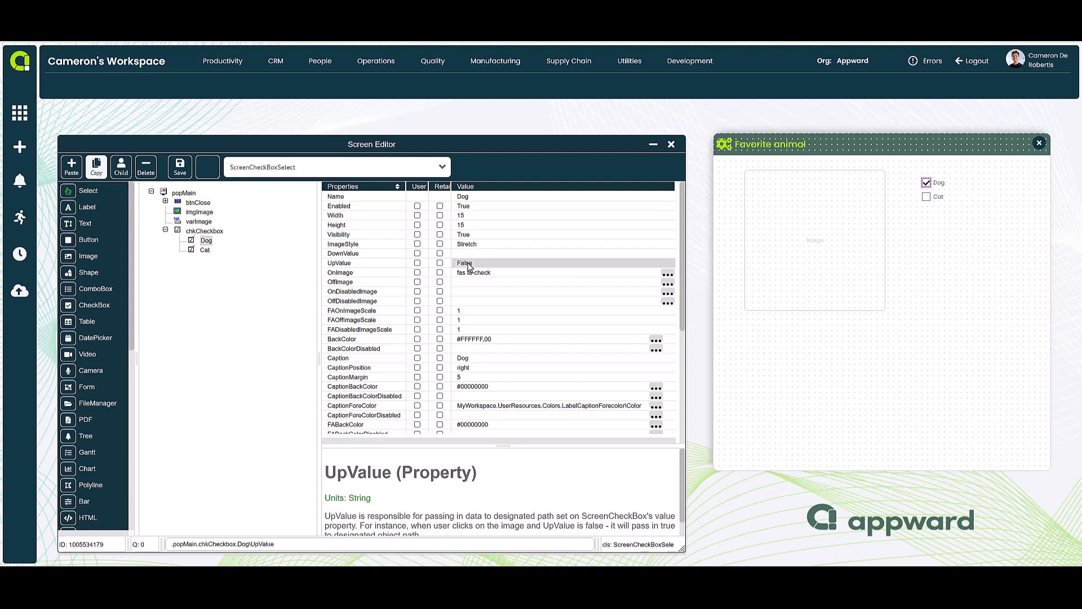
pyautogui.click(465, 255)
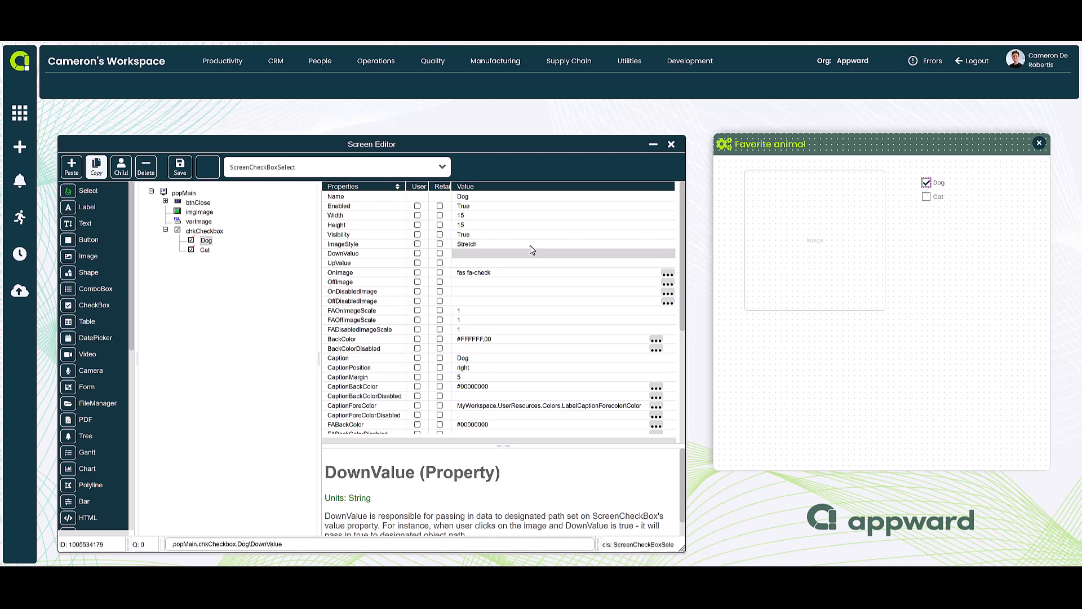
# Copy the path of dog.png from the Workspace folder in Cloud explorer and minimize the explorer
pyautogui.click(617, 64)
pyautogui.click(637, 129)
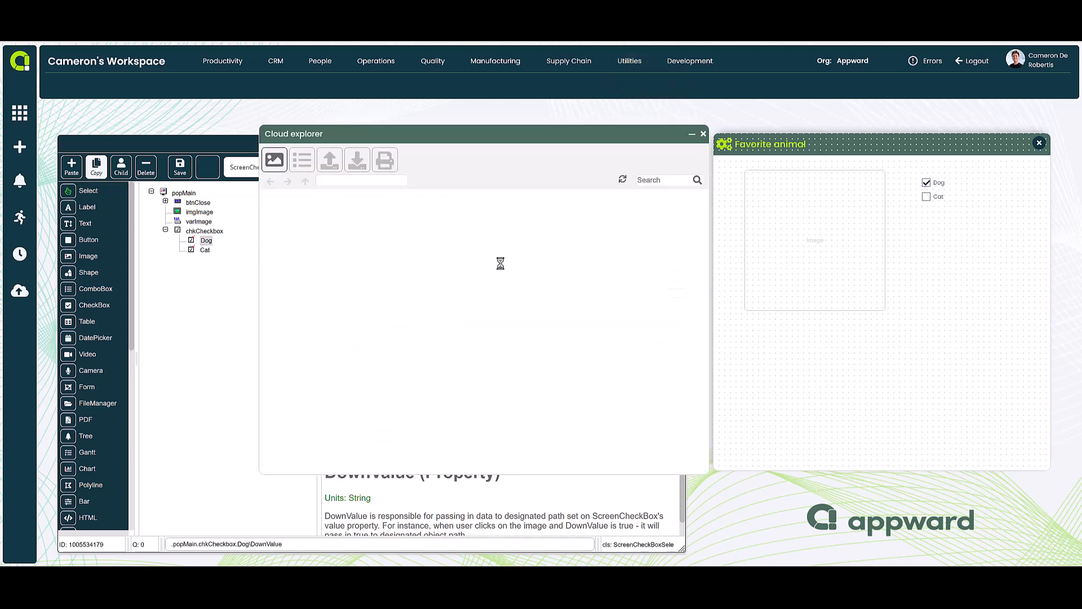
pyautogui.moveTo(370, 228); pyautogui.dragTo(366, 465)
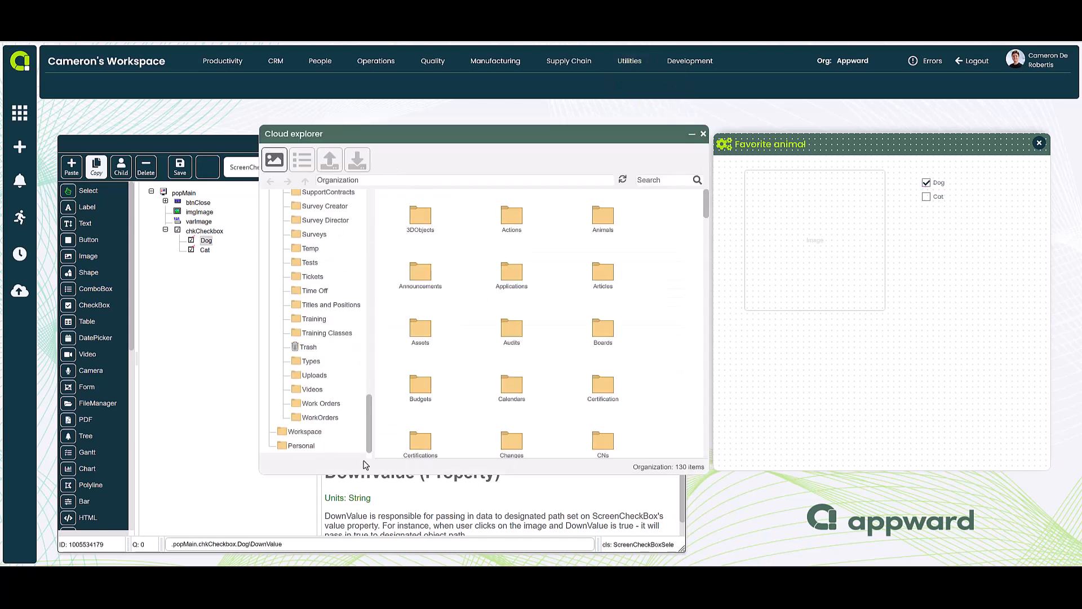
pyautogui.click(299, 434)
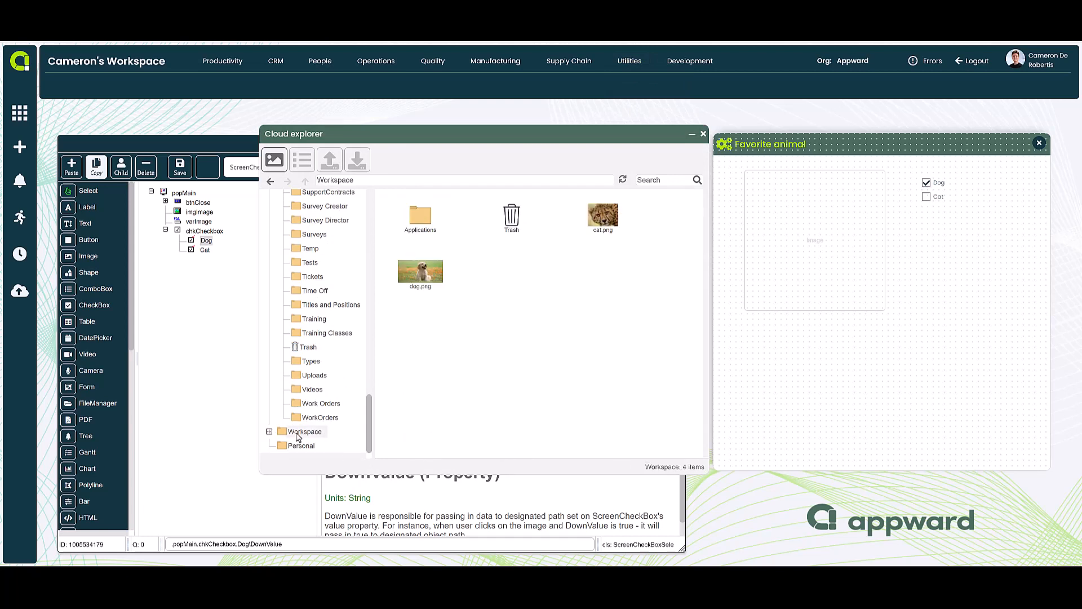
pyautogui.rightClick(431, 277)
pyautogui.click(443, 390)
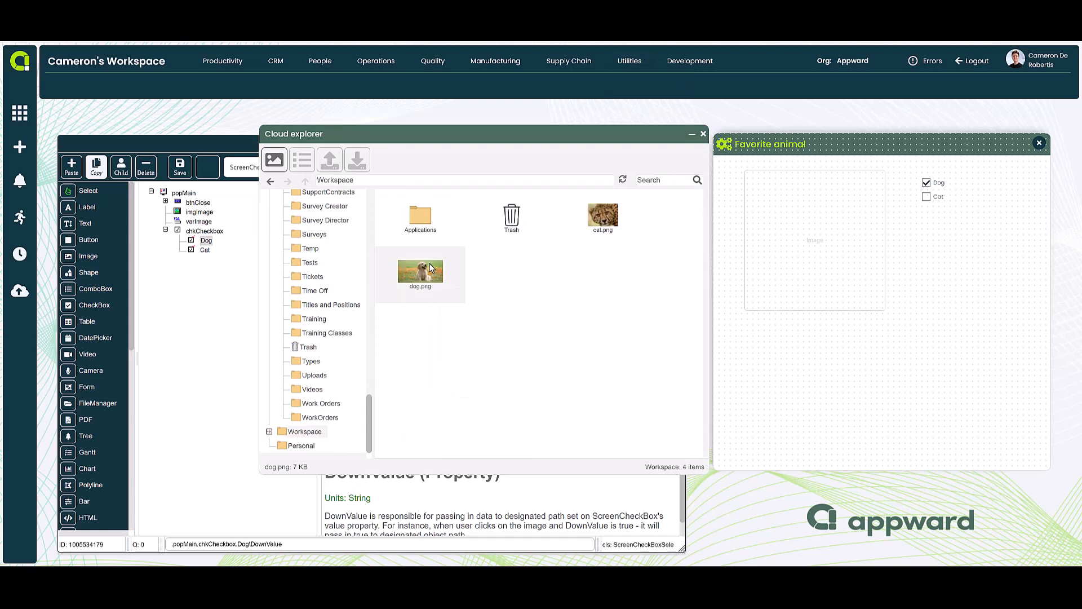
pyautogui.rightClick(430, 267)
pyautogui.click(449, 384)
pyautogui.click(690, 137)
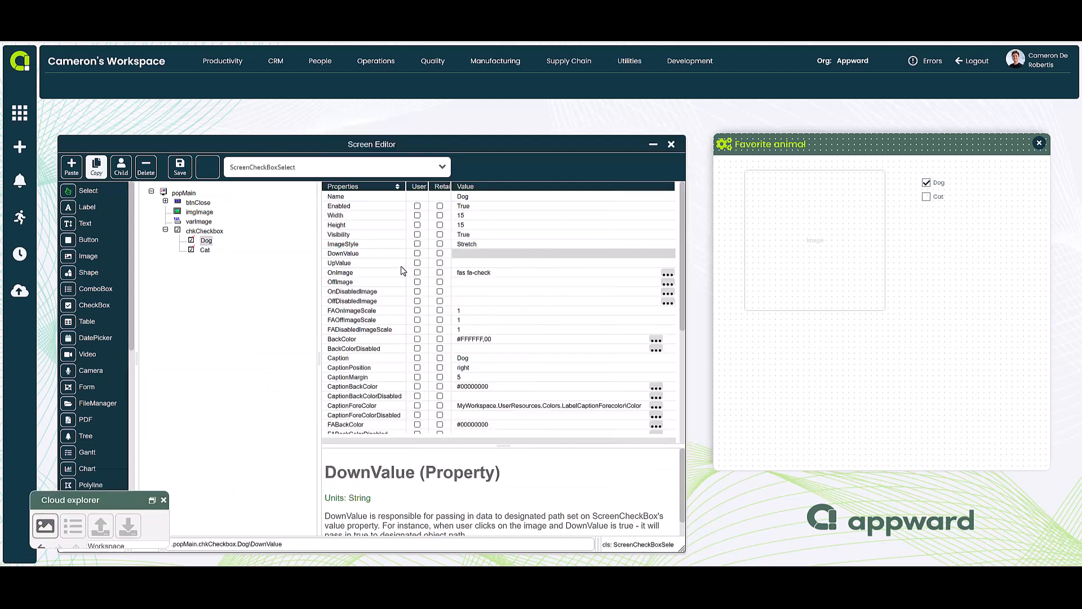
# Paste the copied dog.png path as the Dog option's DownValue
pyautogui.click(486, 253)
pyautogui.hotkey('ctrl', 'v')
pyautogui.press('Return')
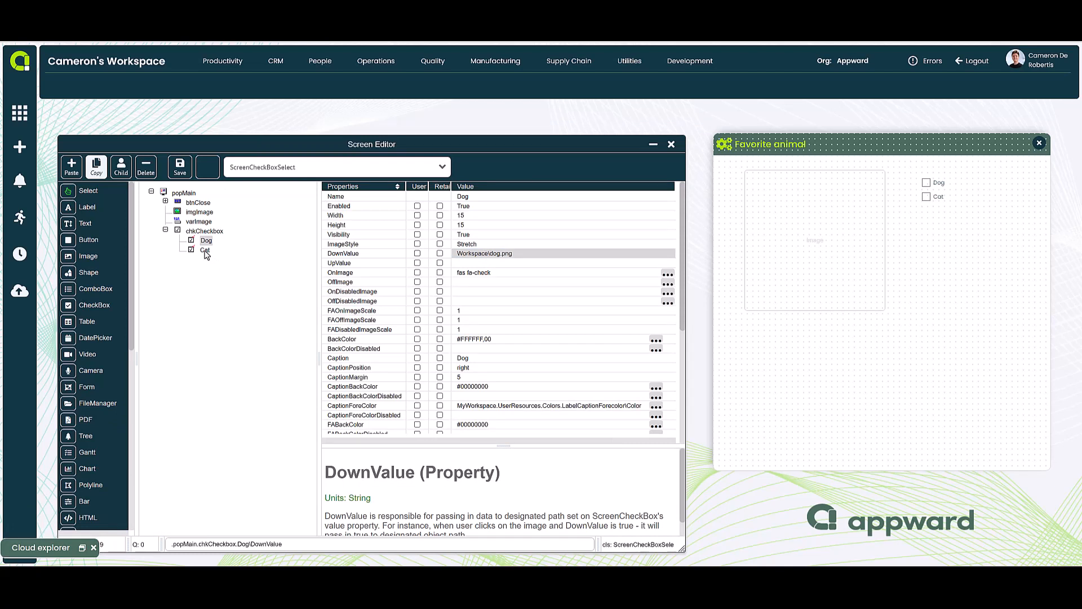
# Clear the UpValue and DownValue properties of the Cat checkbox option
pyautogui.click(206, 250)
pyautogui.click(471, 263)
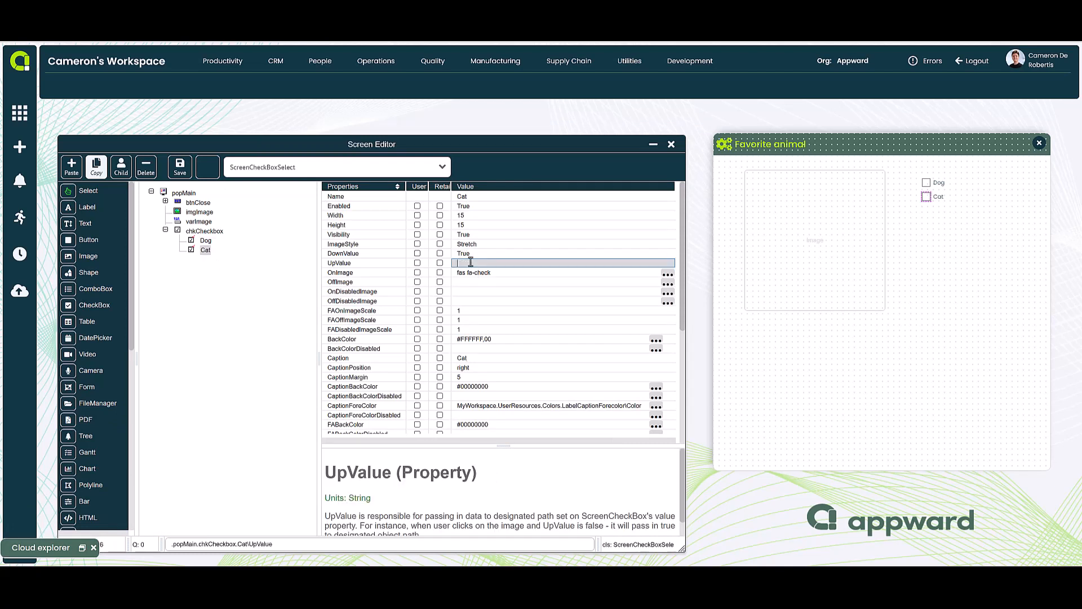
pyautogui.click(469, 255)
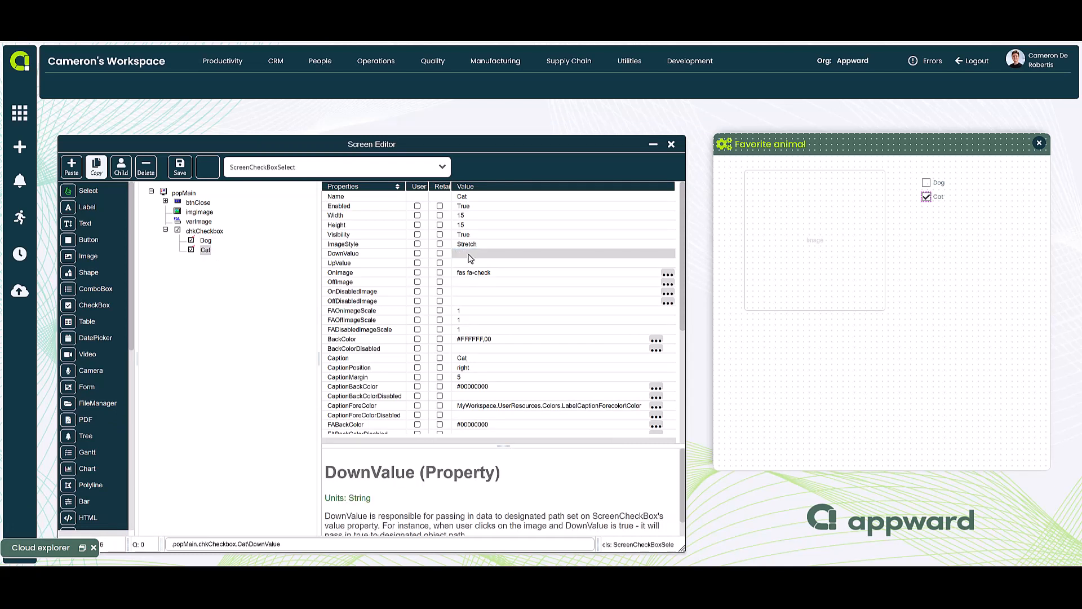
# Copy the path of cat.png from the Workspace folder in Cloud explorer and minimize the explorer
pyautogui.click(71, 545)
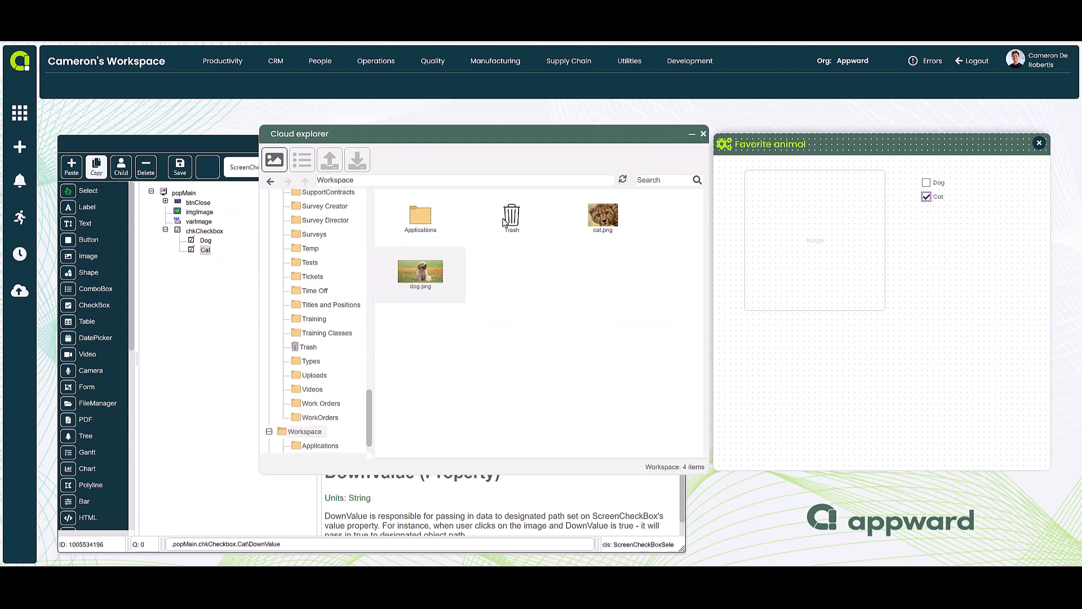
pyautogui.rightClick(584, 221)
pyautogui.click(622, 339)
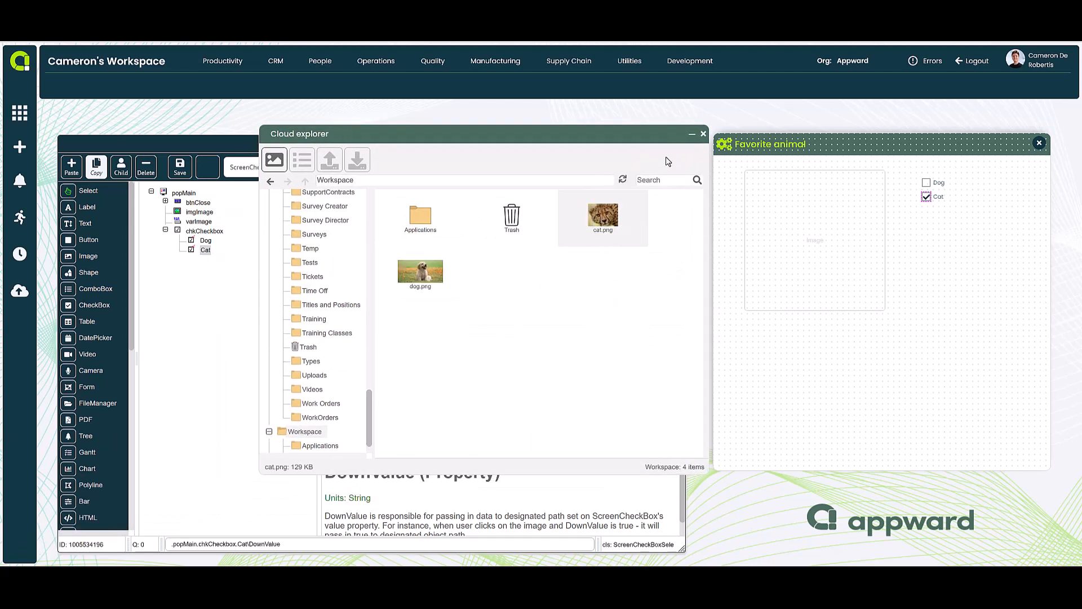
pyautogui.click(691, 134)
# Paste the copied path Workspace\cat.png as the Cat option's DownValue
pyautogui.click(489, 253)
pyautogui.hotkey('ctrl', 'v')
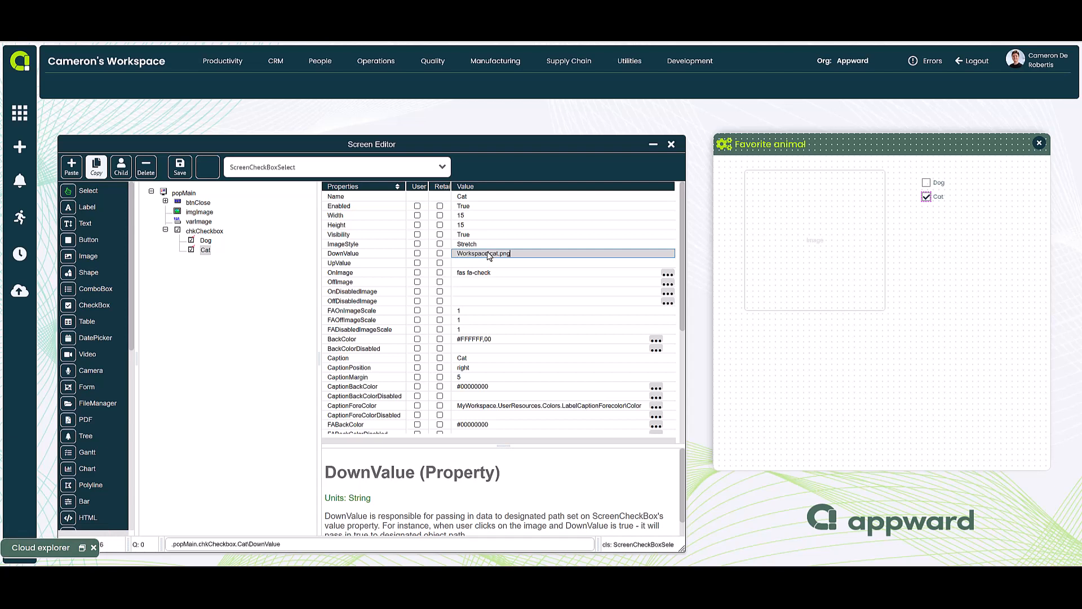
pyautogui.press('Return')
pyautogui.click(489, 264)
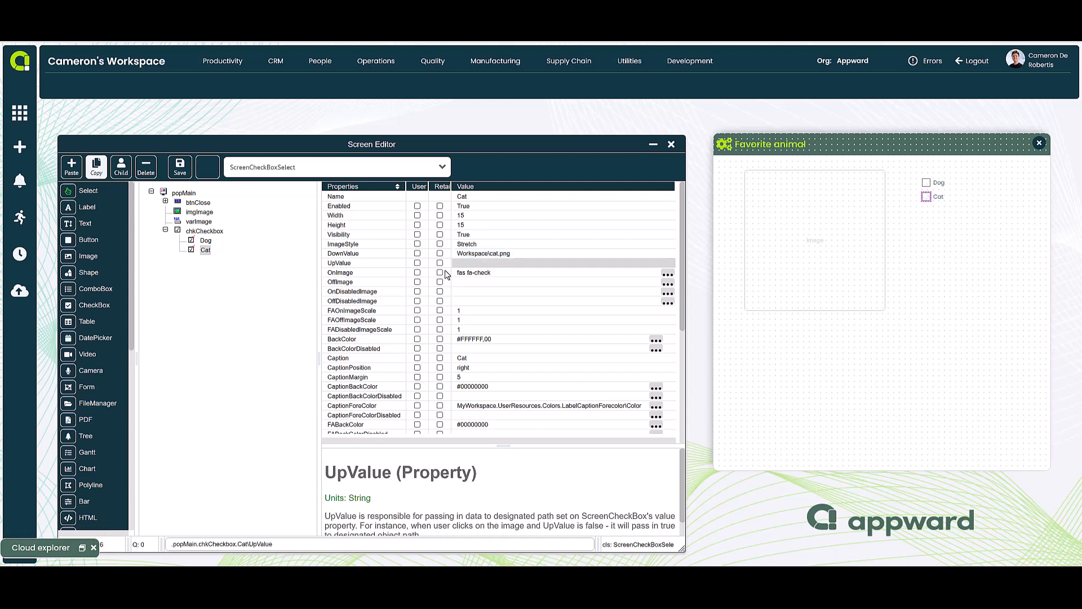
pyautogui.click(205, 249)
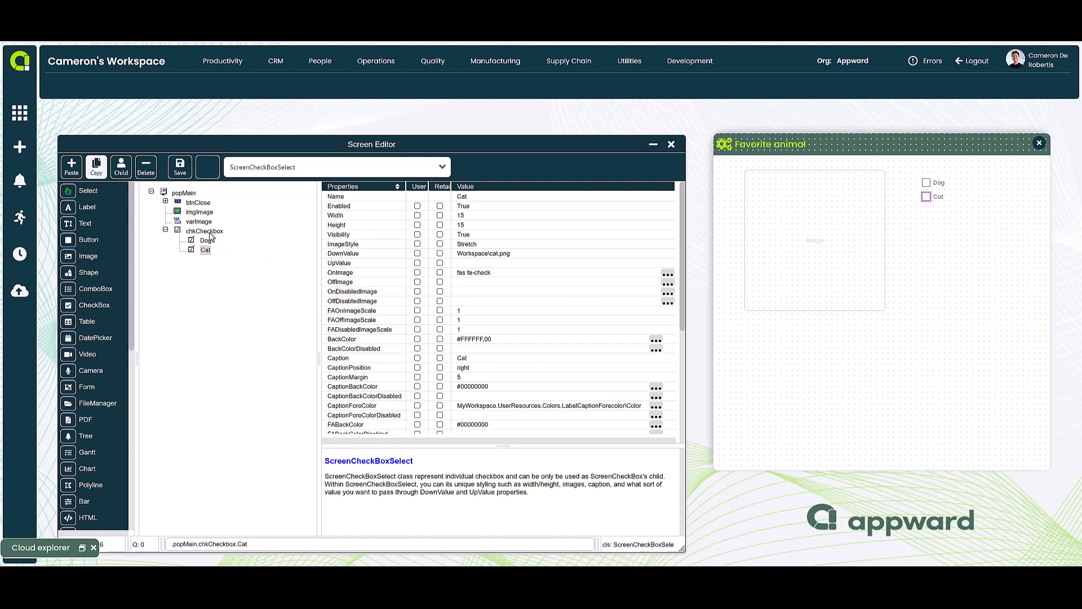
pyautogui.click(490, 253)
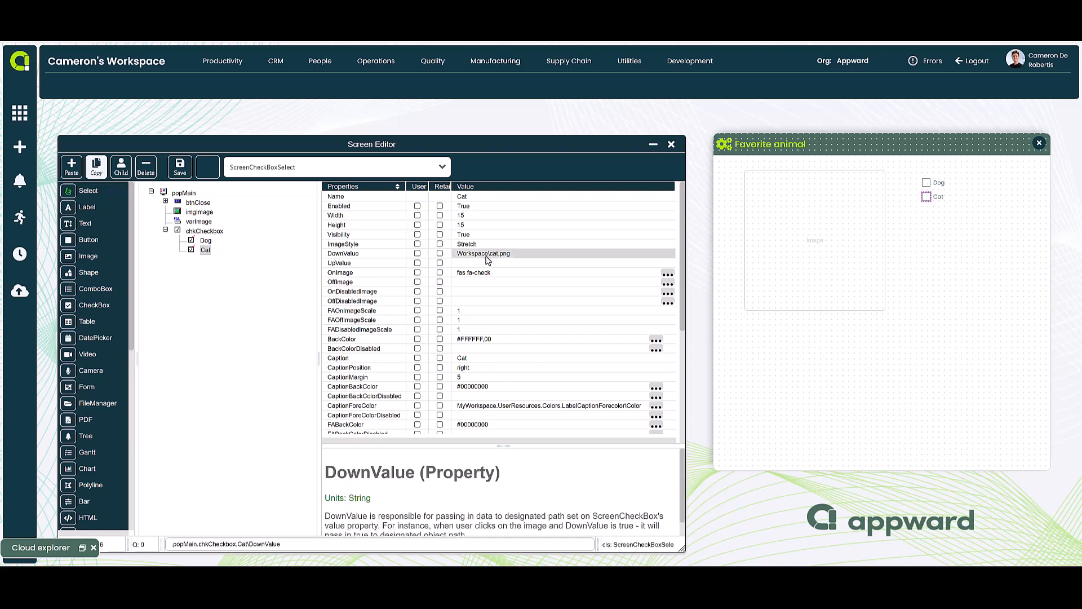
# Set the Value property of chkCheckbox to the reference MyParent.varImage\Value
pyautogui.click(209, 232)
pyautogui.click(462, 265)
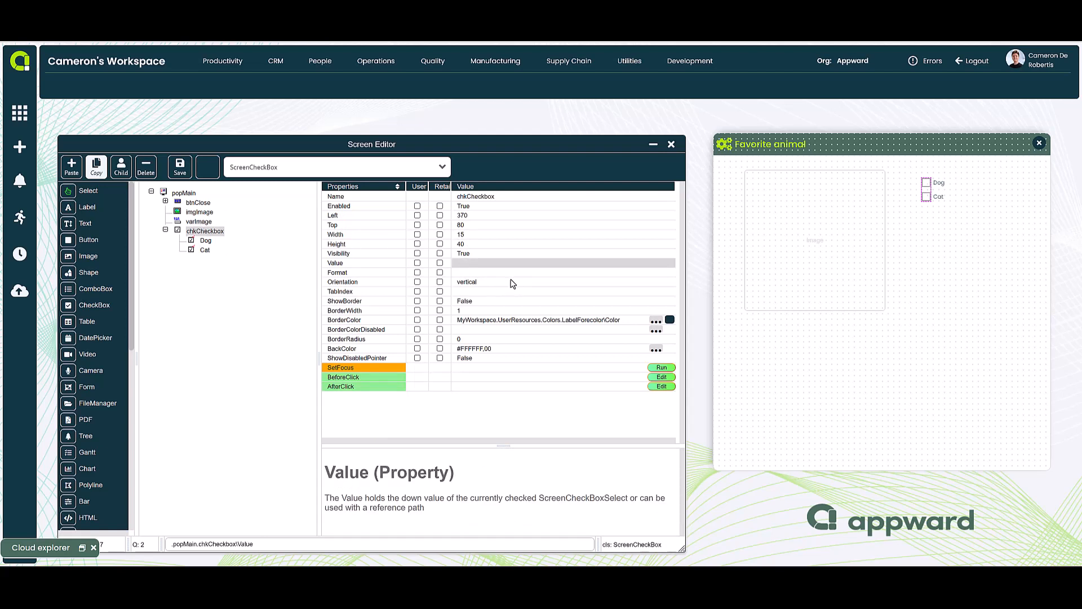
pyautogui.write('MyParent.varImage\\VAlue')
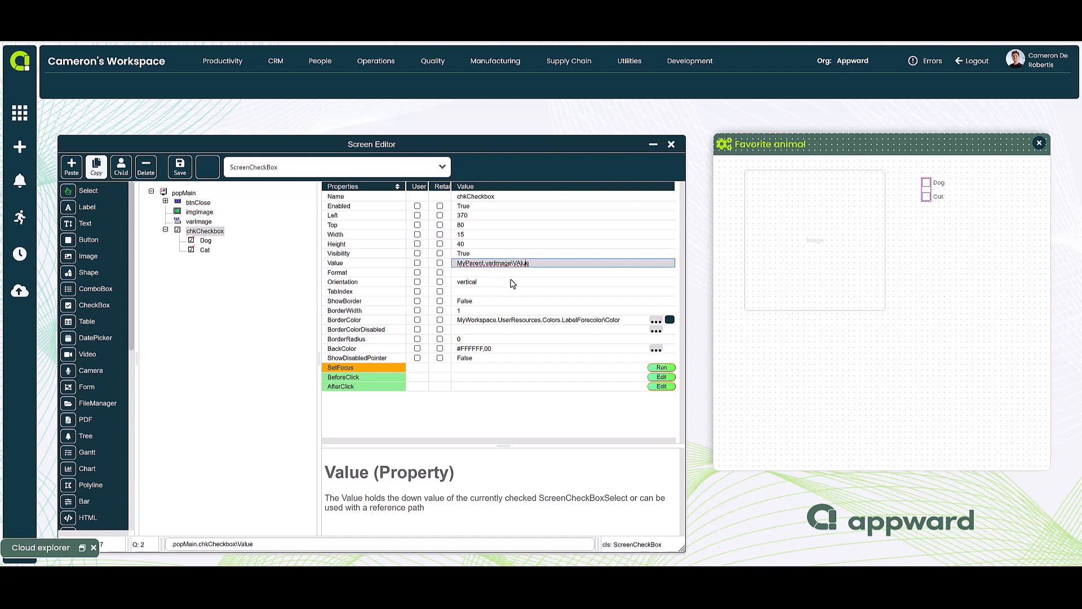
pyautogui.press('BackSpace')
pyautogui.write('a')
pyautogui.press('Return')
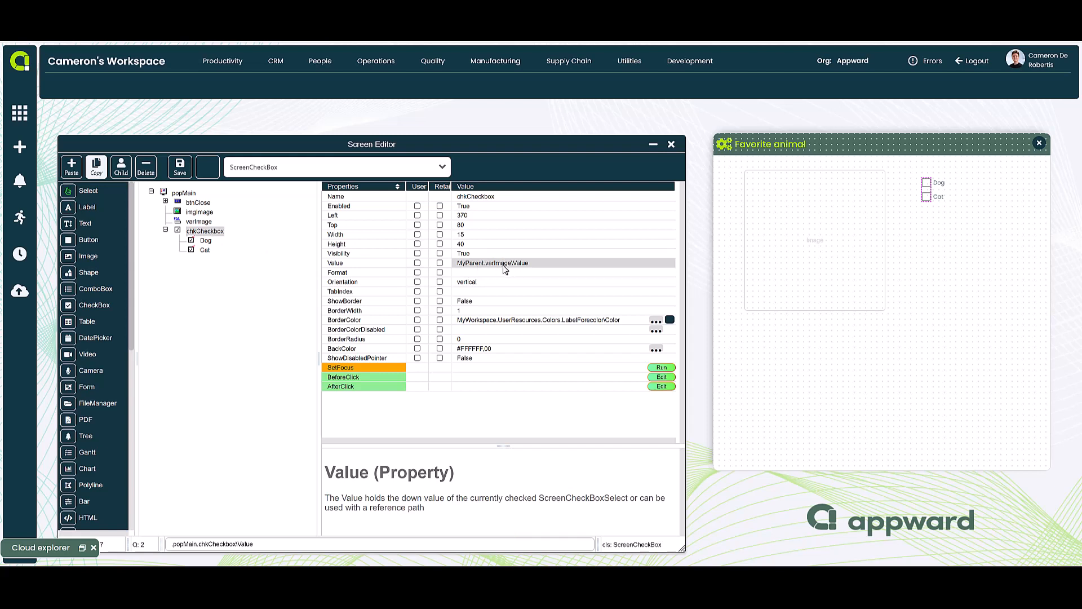
# Review the Value property of varImage and the OnFileName property of imgImage
pyautogui.click(202, 222)
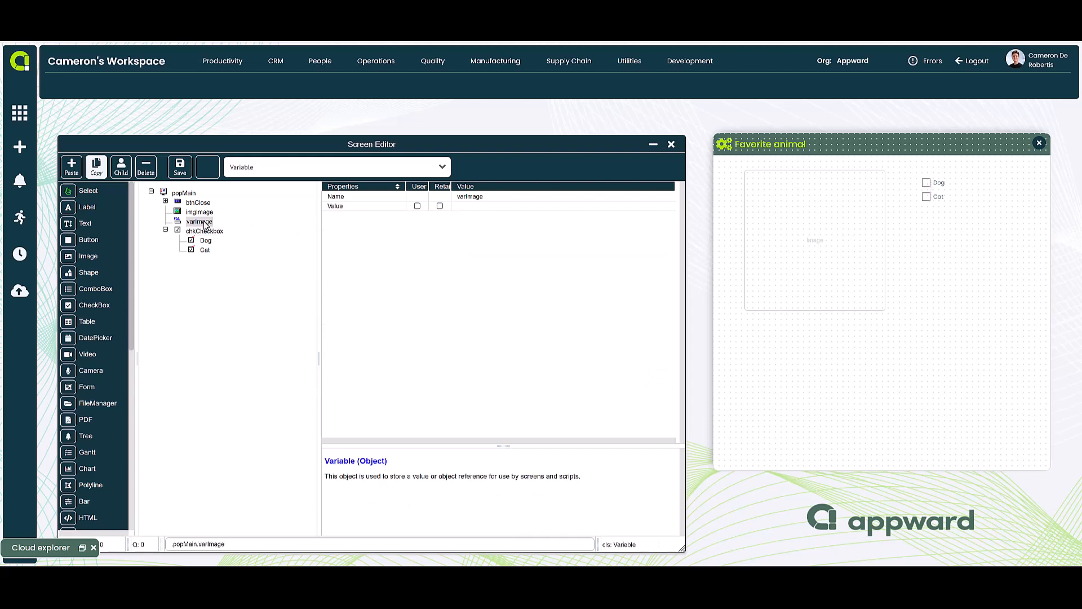
pyautogui.click(474, 206)
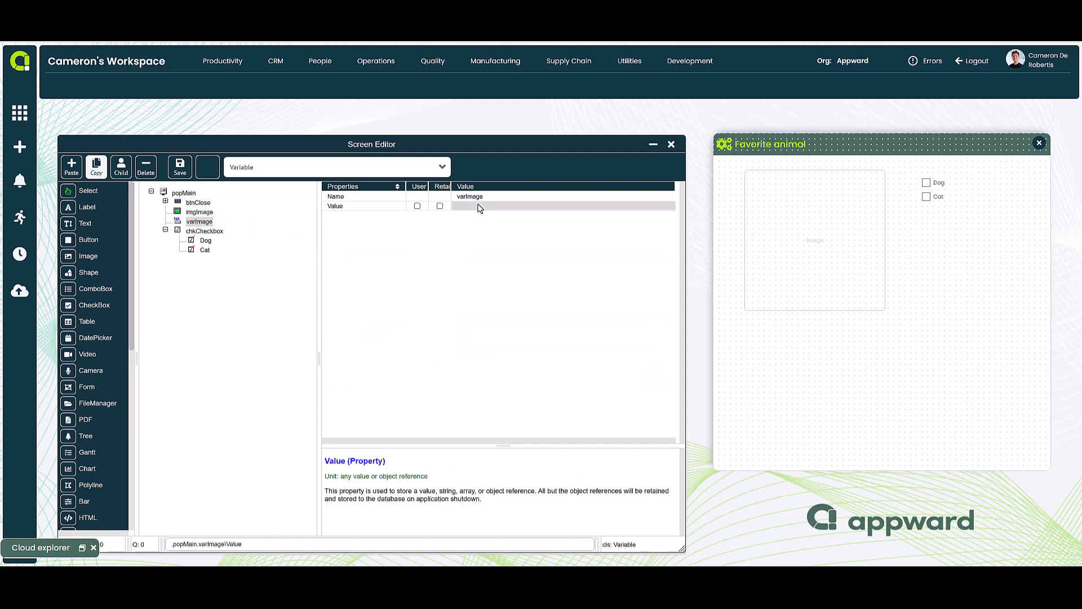
pyautogui.click(196, 216)
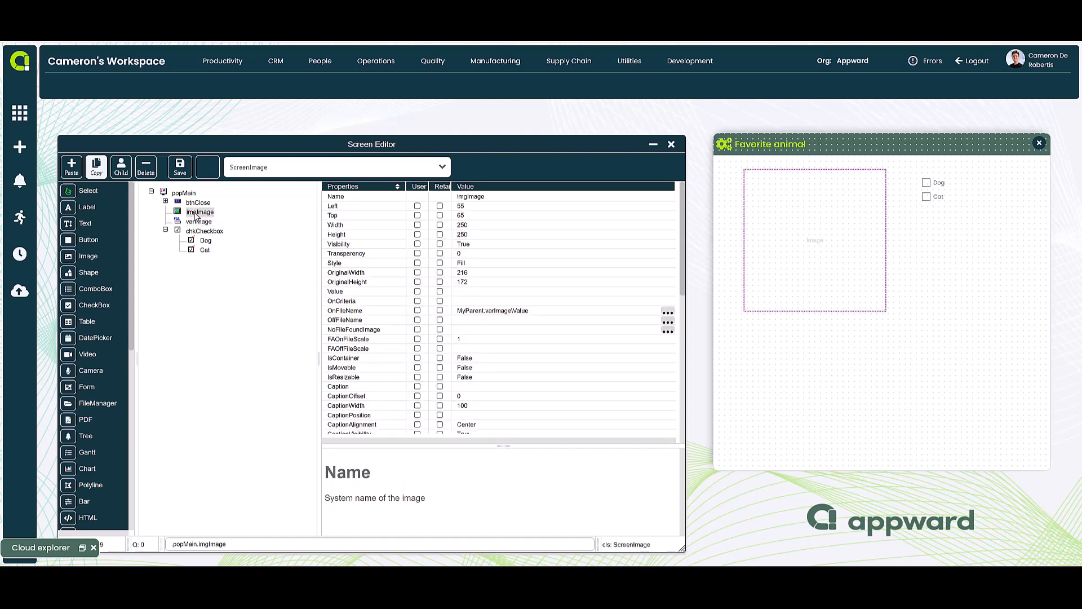
pyautogui.click(488, 313)
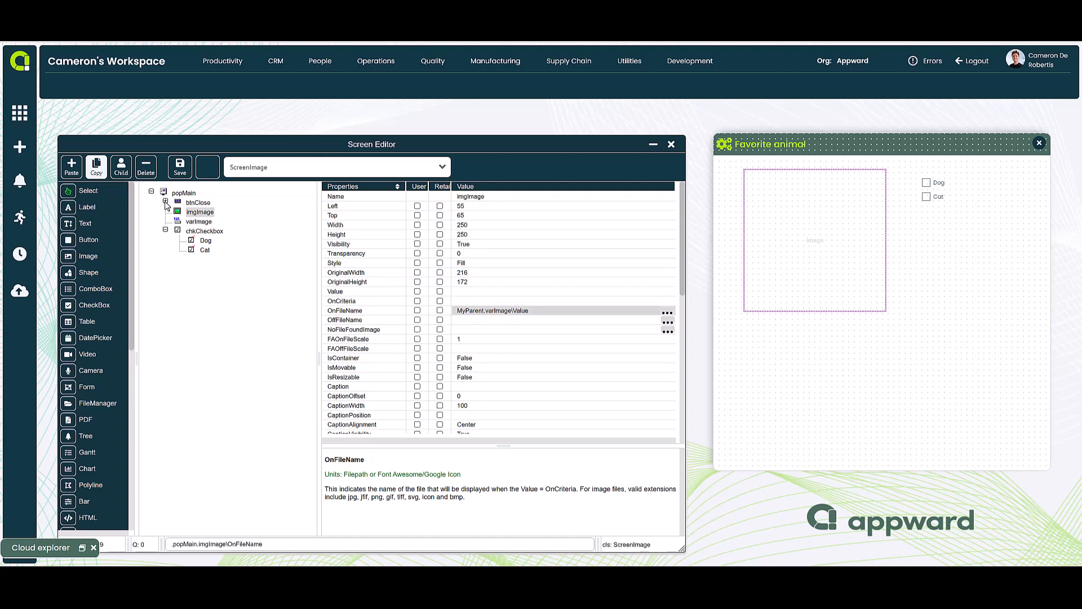
# Close the Screen Editor and test the Favorite animal popup by alternately checking Dog and Cat, ending on Cat
pyautogui.click(671, 145)
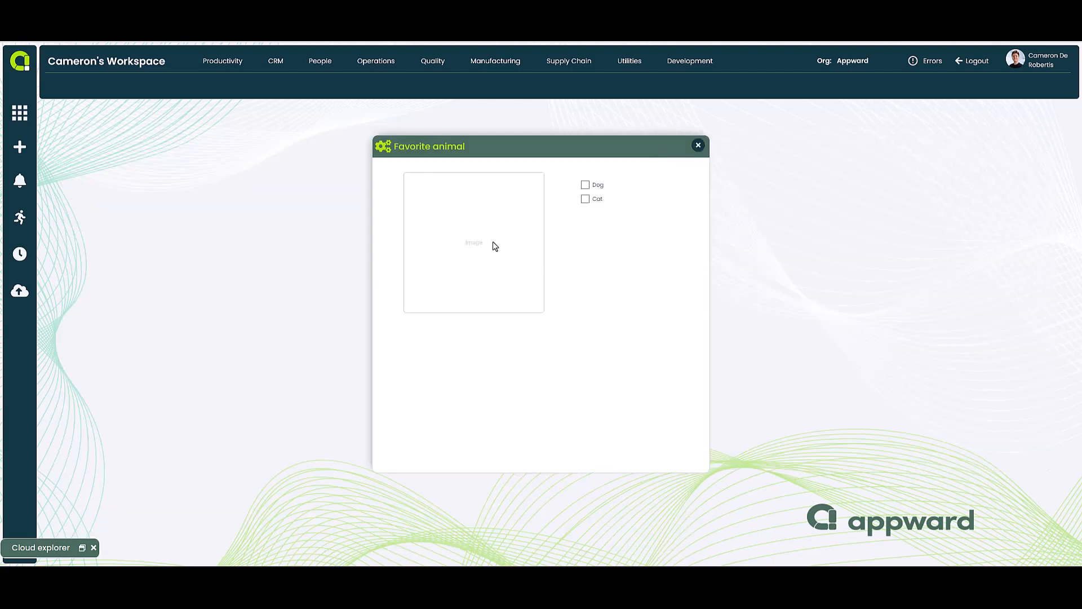
pyautogui.click(585, 186)
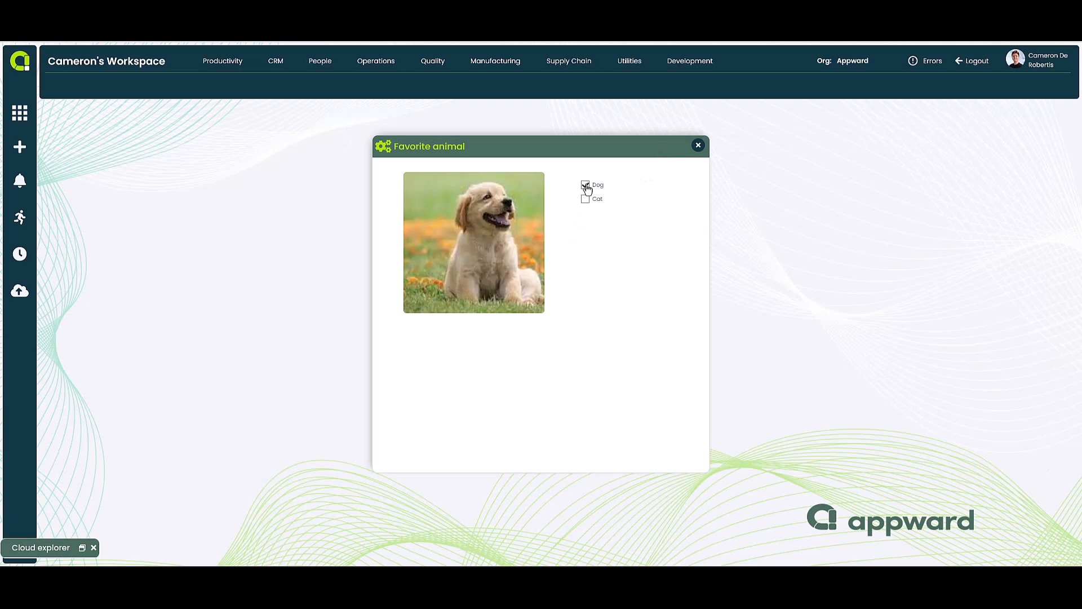
pyautogui.click(586, 200)
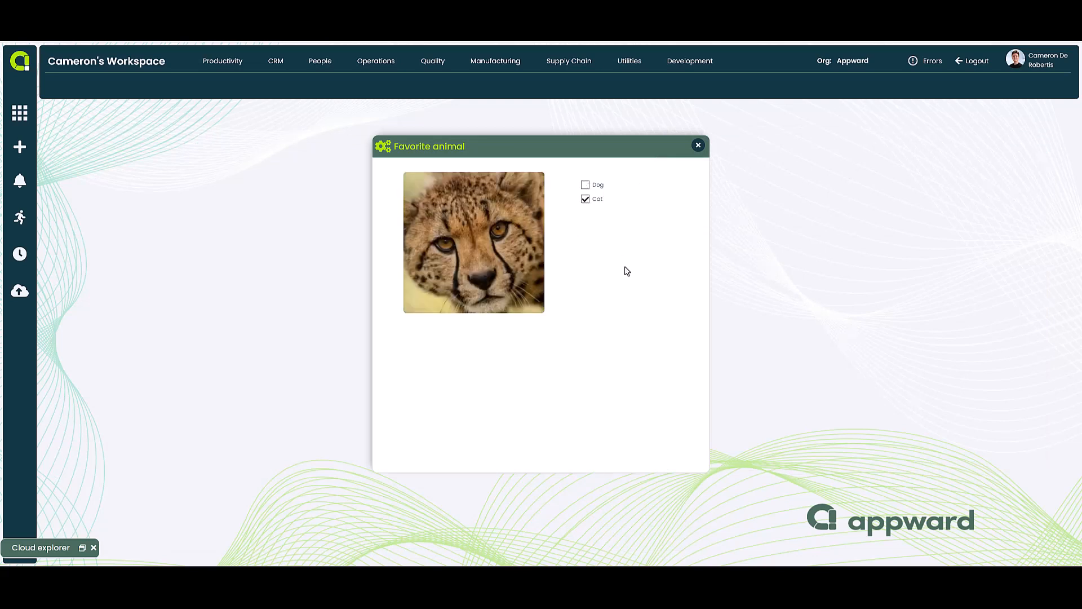
pyautogui.click(586, 185)
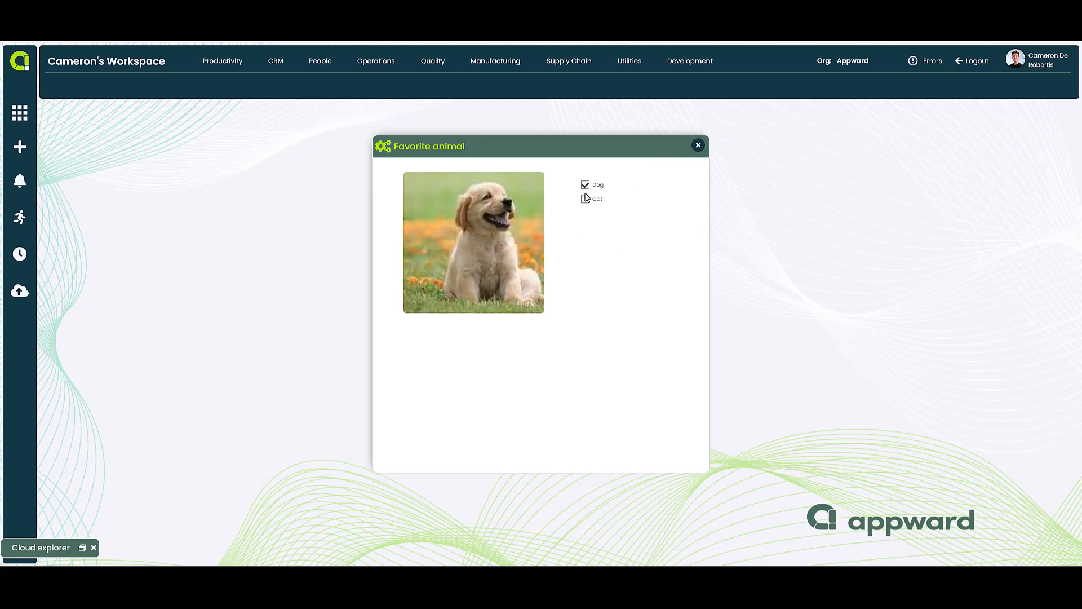
pyautogui.click(586, 199)
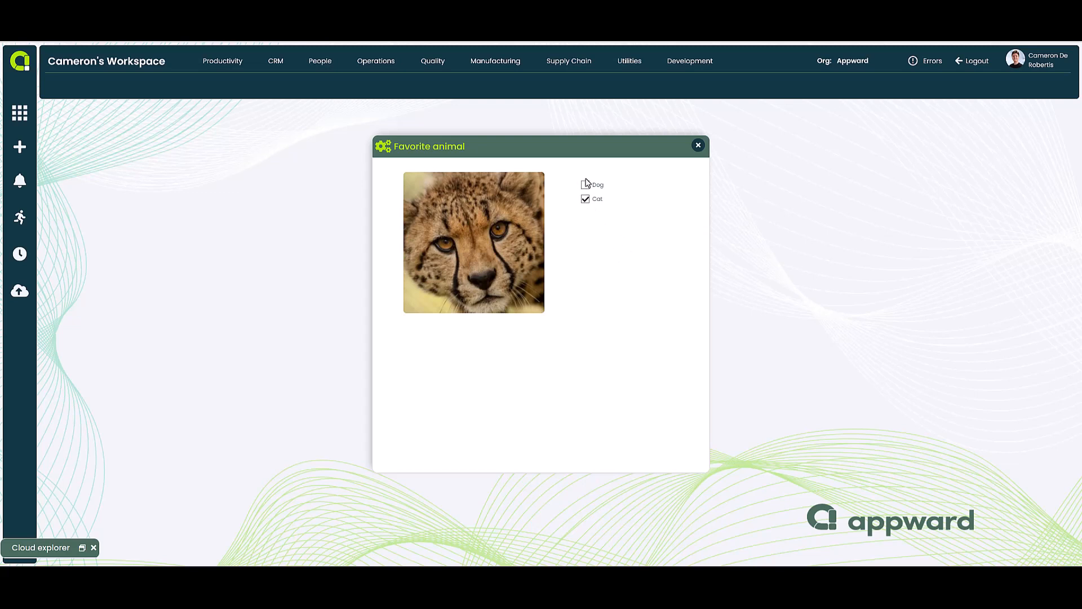